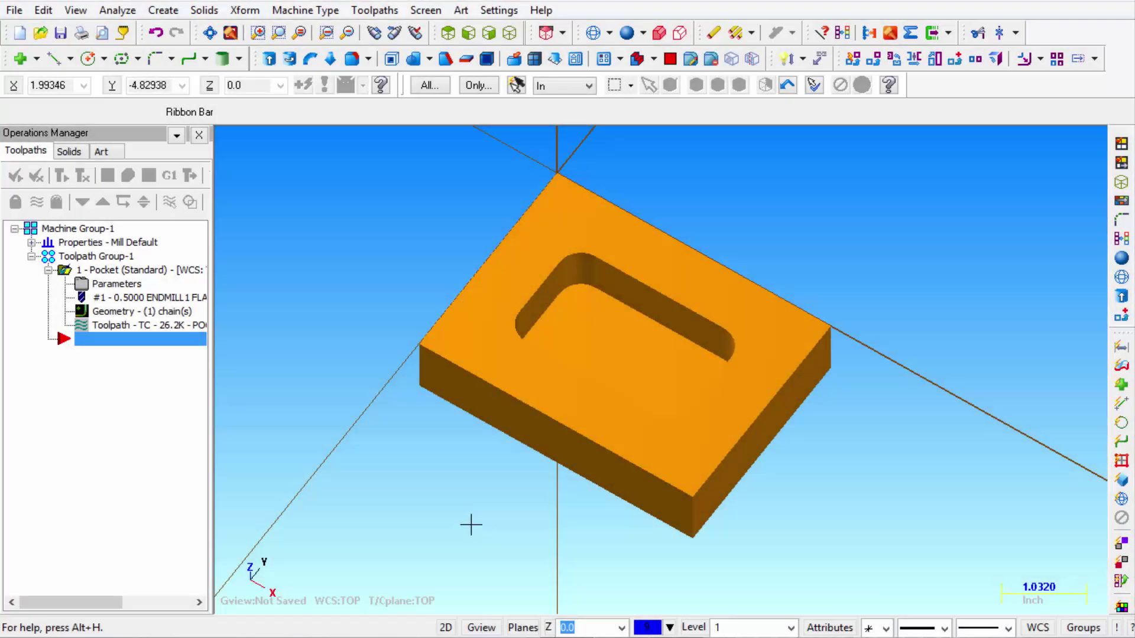
# Step: Play the pocket toolpath simulation through, then close it
pyautogui.click(107, 176)
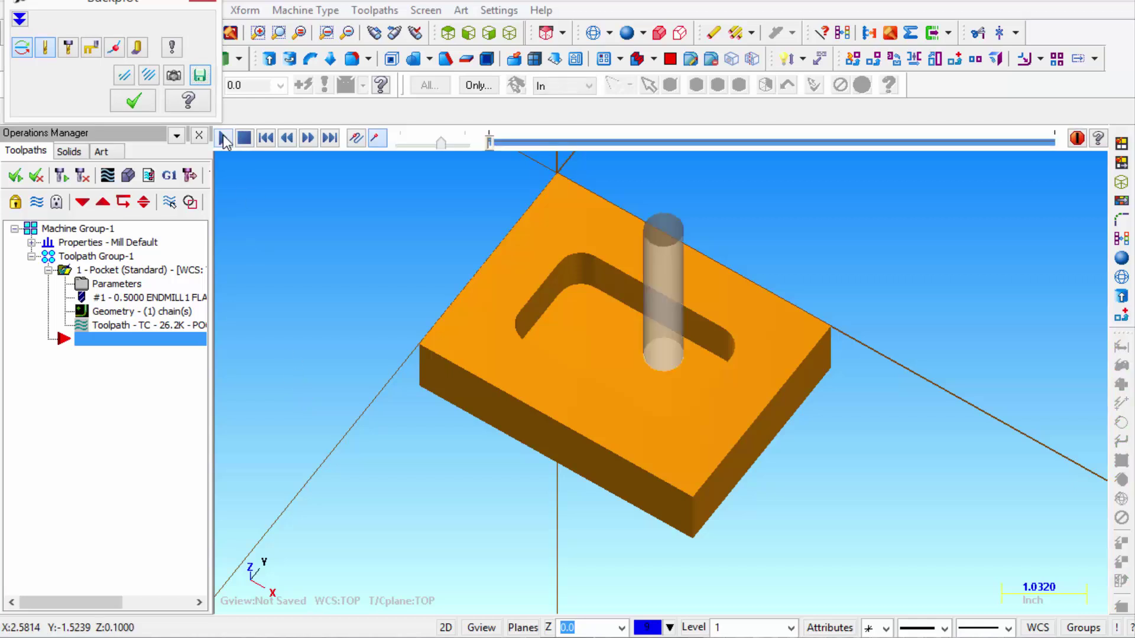
pyautogui.click(224, 138)
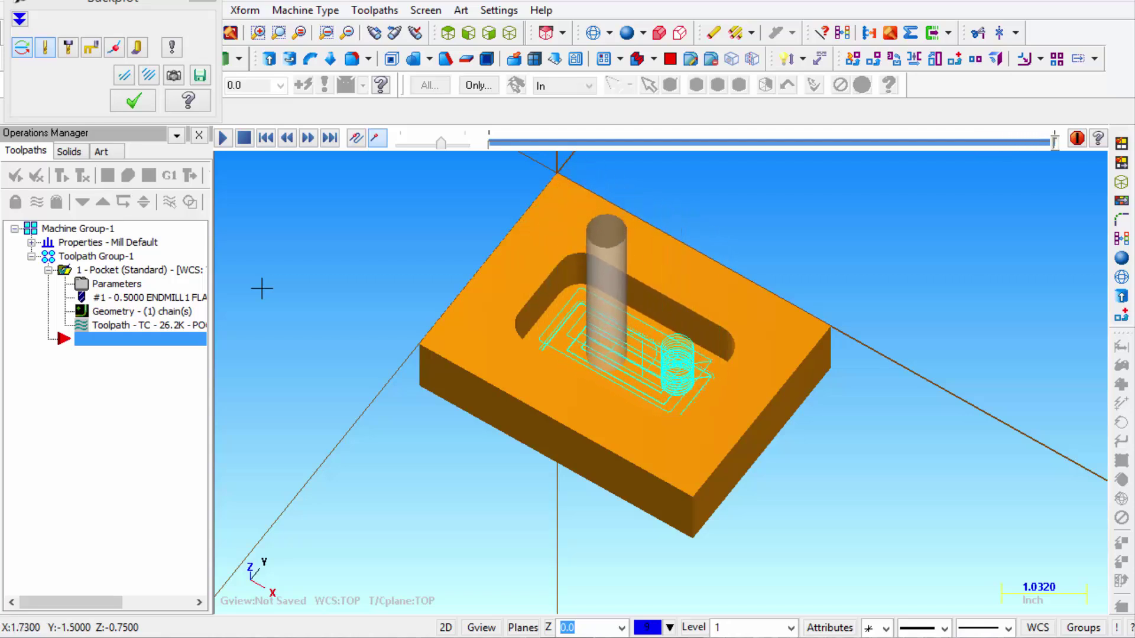
pyautogui.click(123, 98)
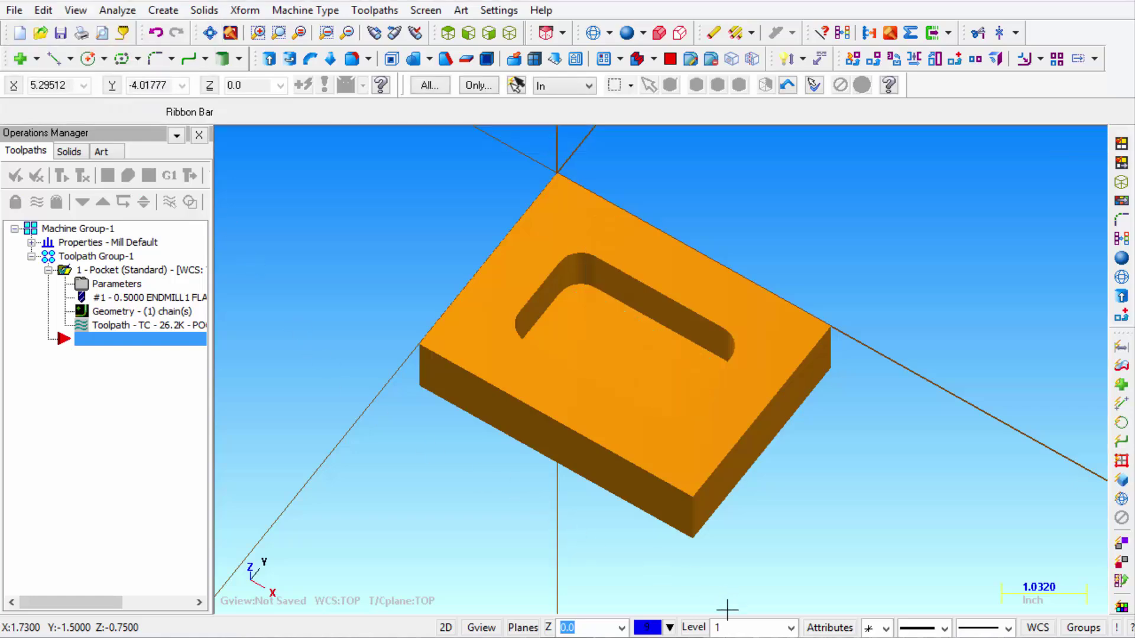
# Step: Make level 2 OPEN POCKET the main level and hide level 1's orange solid
pyautogui.click(697, 628)
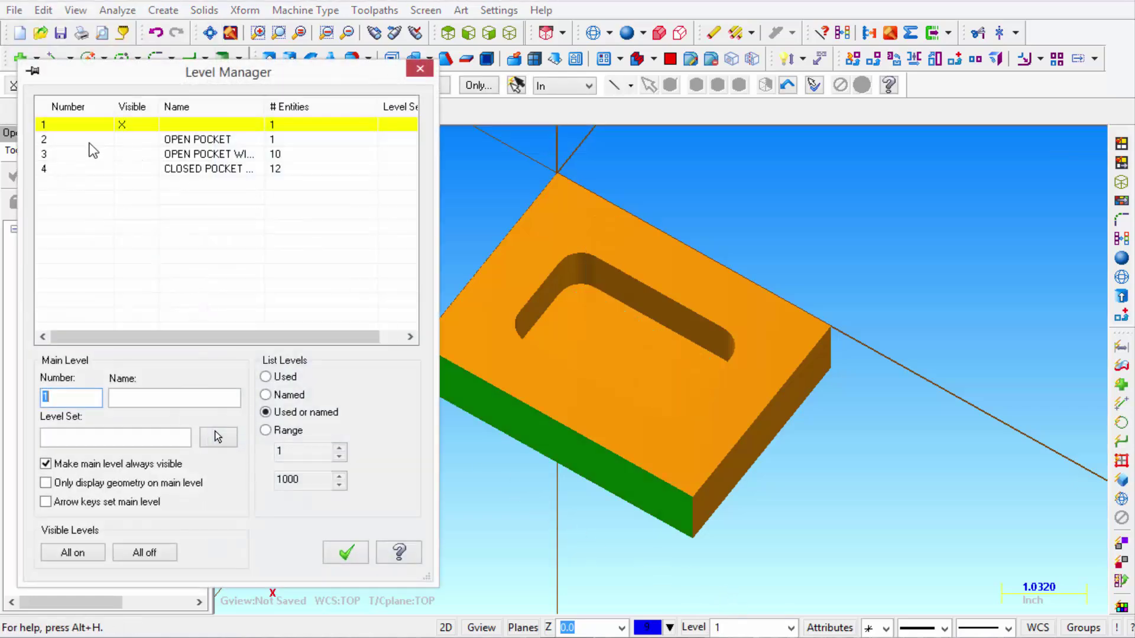
pyautogui.click(82, 141)
pyautogui.click(122, 124)
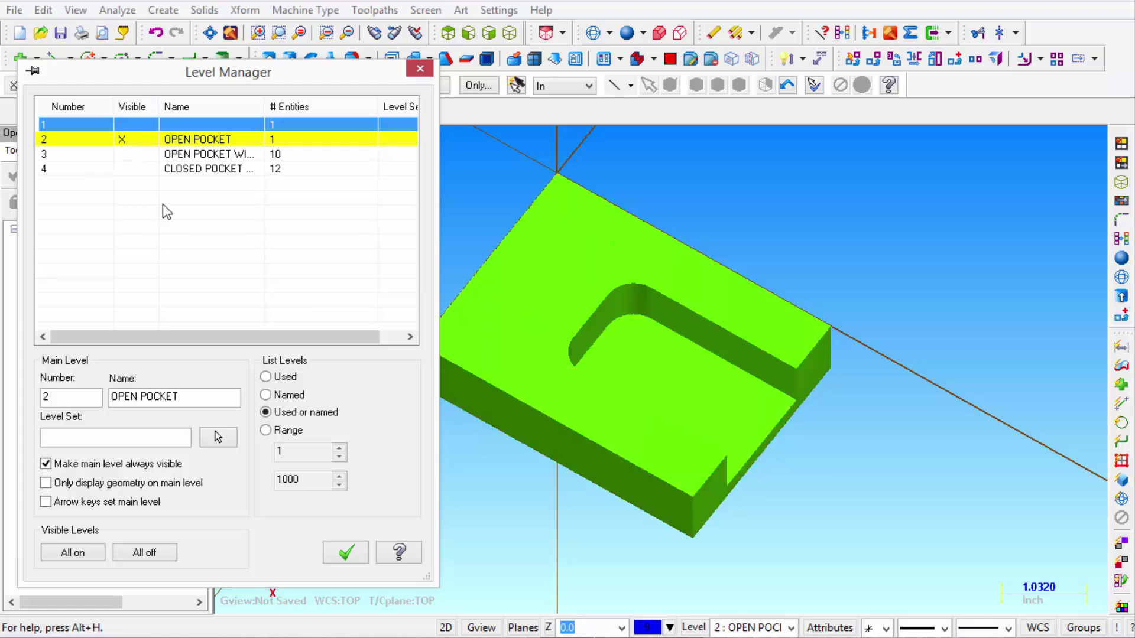
pyautogui.click(344, 551)
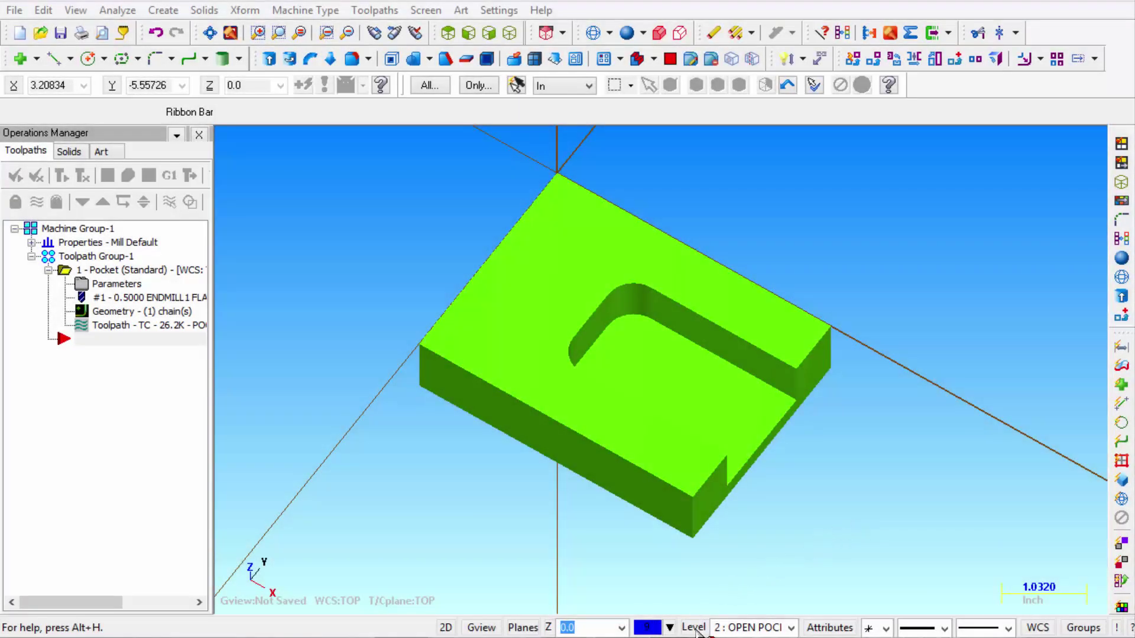
# Step: Turn on level 3 to show the open pocket's wireframe geometry
pyautogui.click(695, 628)
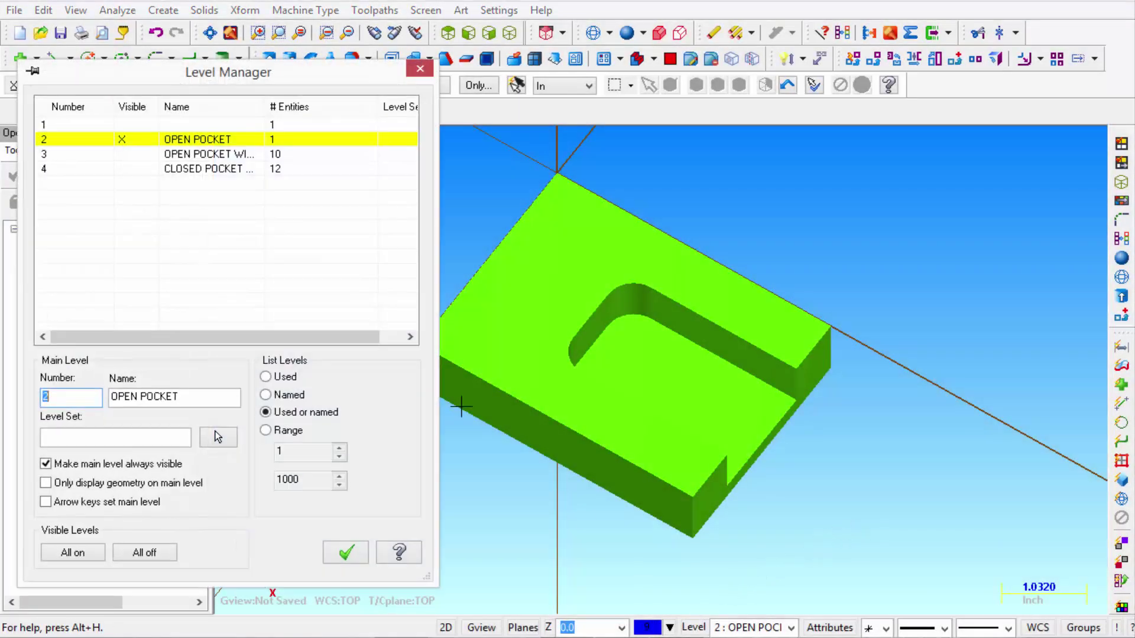
pyautogui.click(130, 153)
pyautogui.click(366, 560)
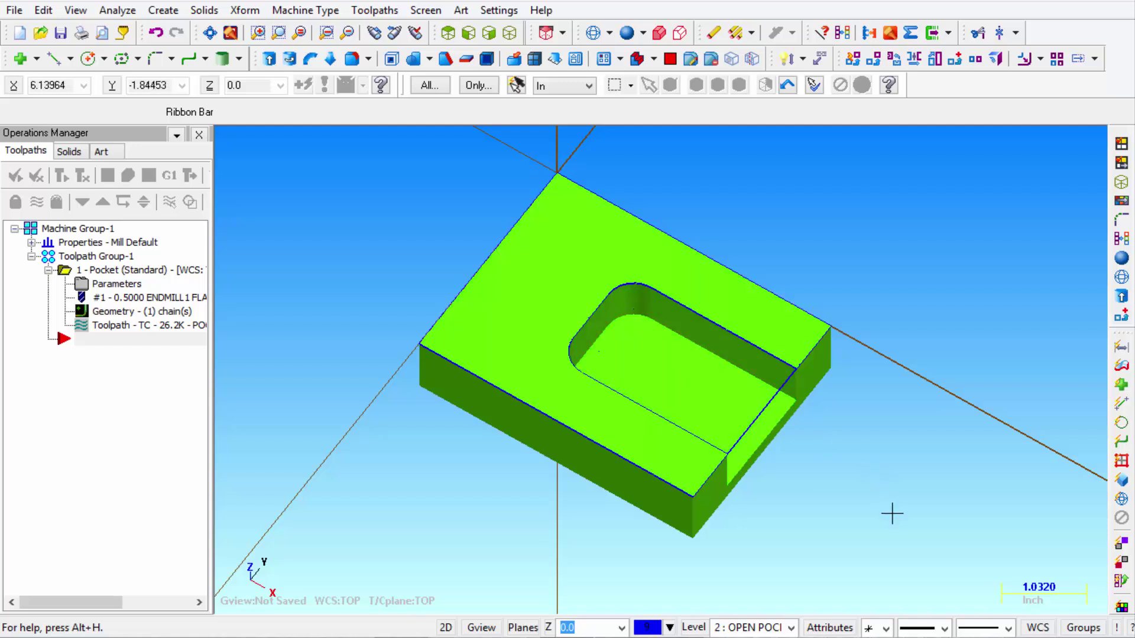
# Step: Copy operation 1 after itself as 2 - Pocket (Standard) and open its chain geometry
pyautogui.click(124, 272)
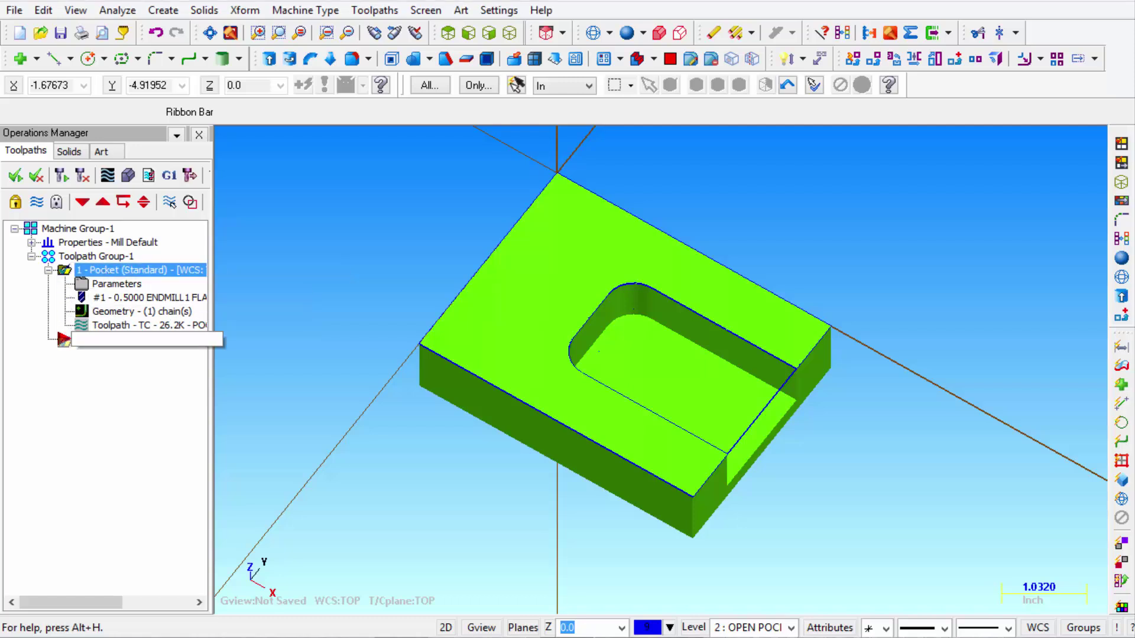
pyautogui.moveTo(64, 338); pyautogui.dragTo(104, 339, button='right')
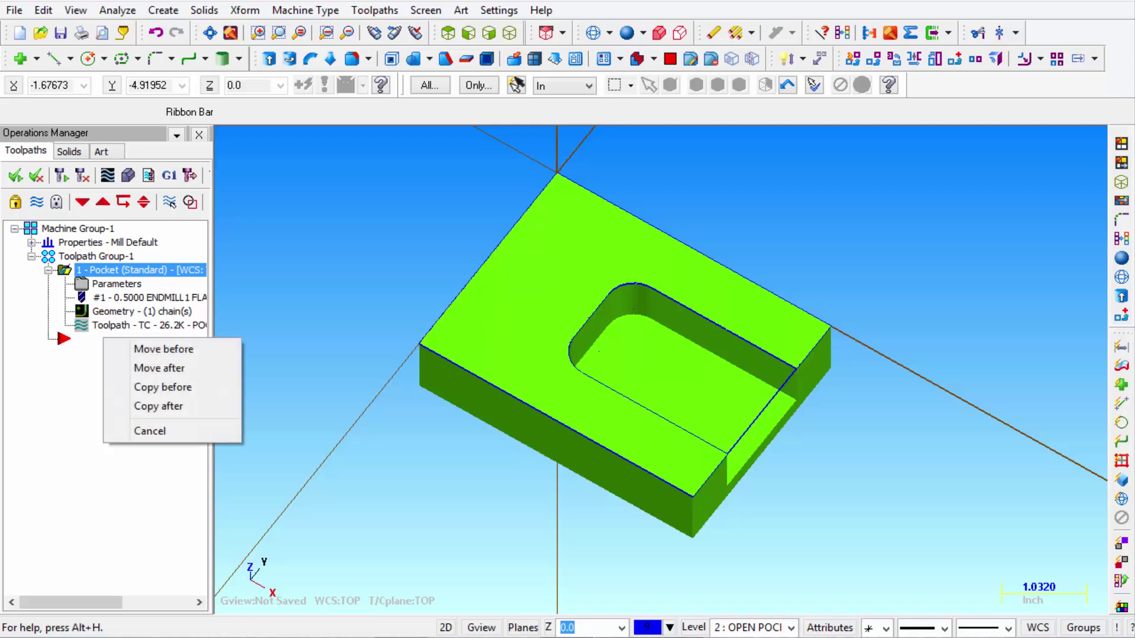
pyautogui.click(155, 408)
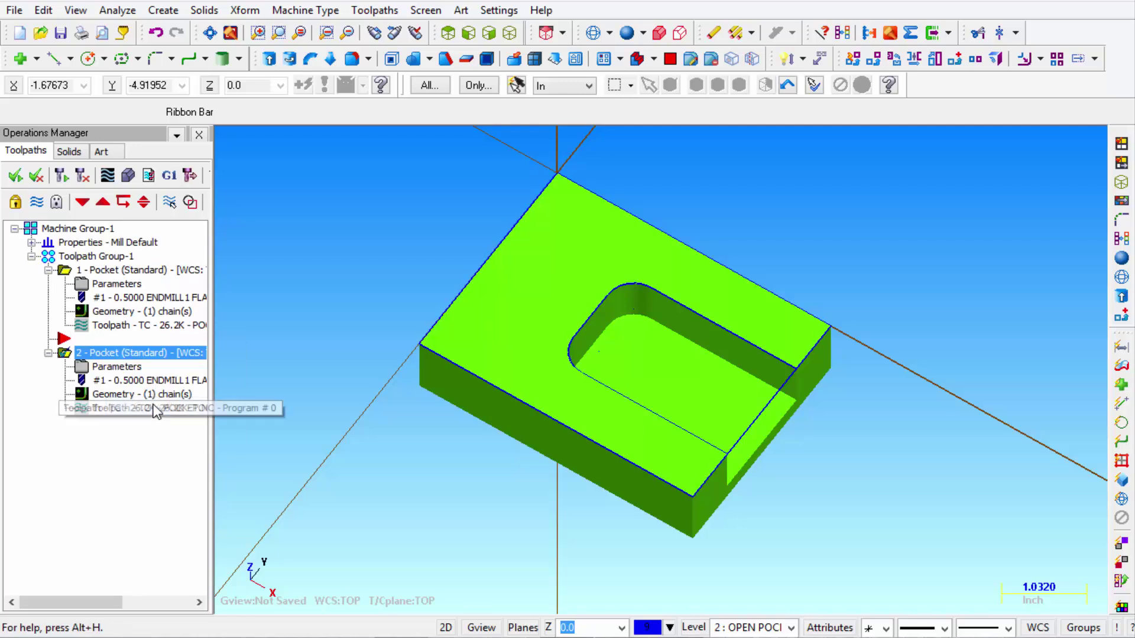
pyautogui.click(124, 396)
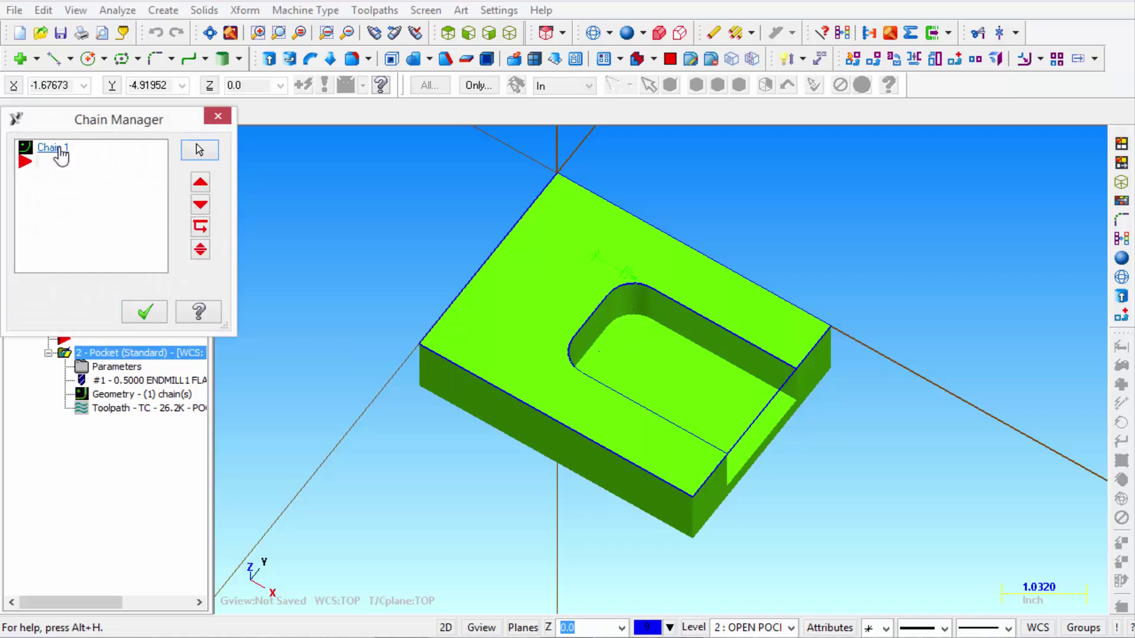
# Step: Rechain all of operation 2's chains to the open pocket's contour and accept it
pyautogui.rightClick(78, 205)
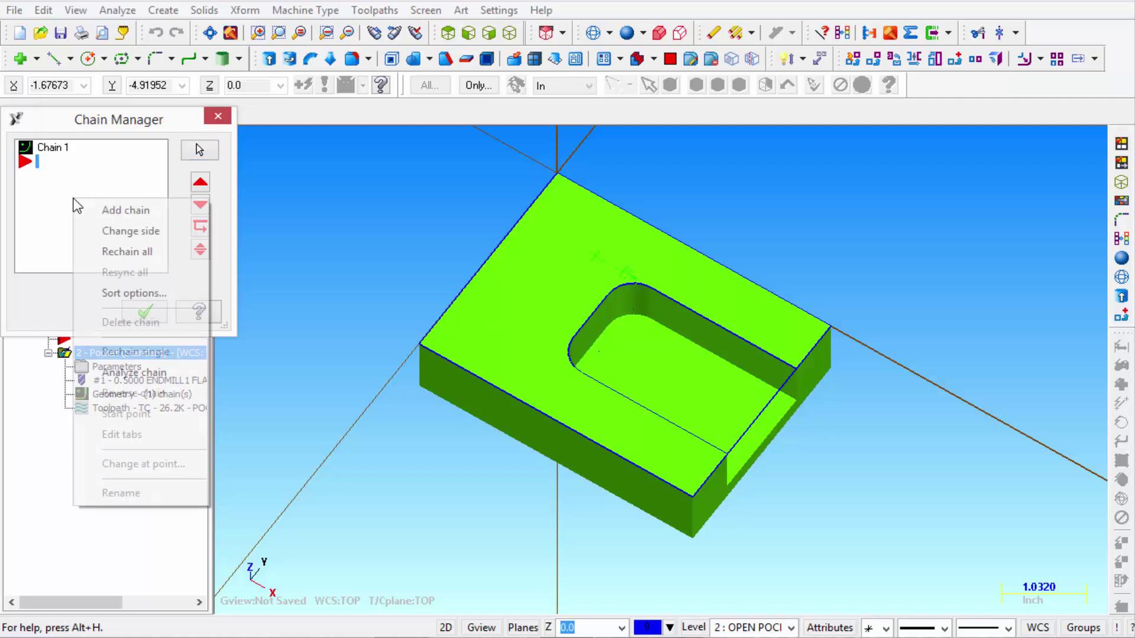
pyautogui.click(101, 251)
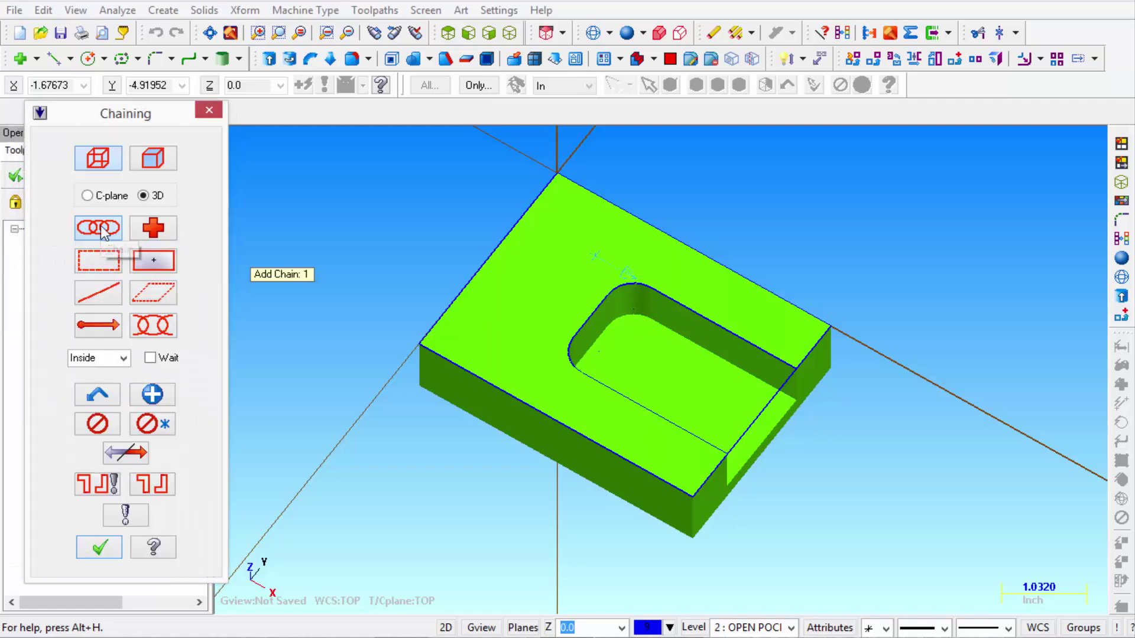
pyautogui.click(763, 353)
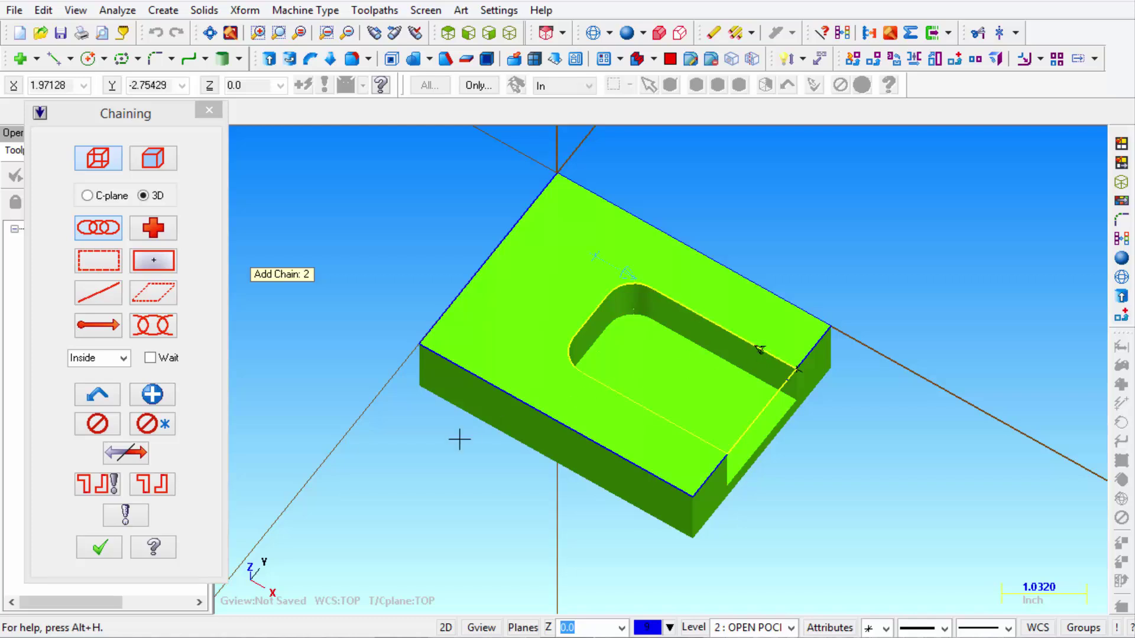
pyautogui.click(101, 547)
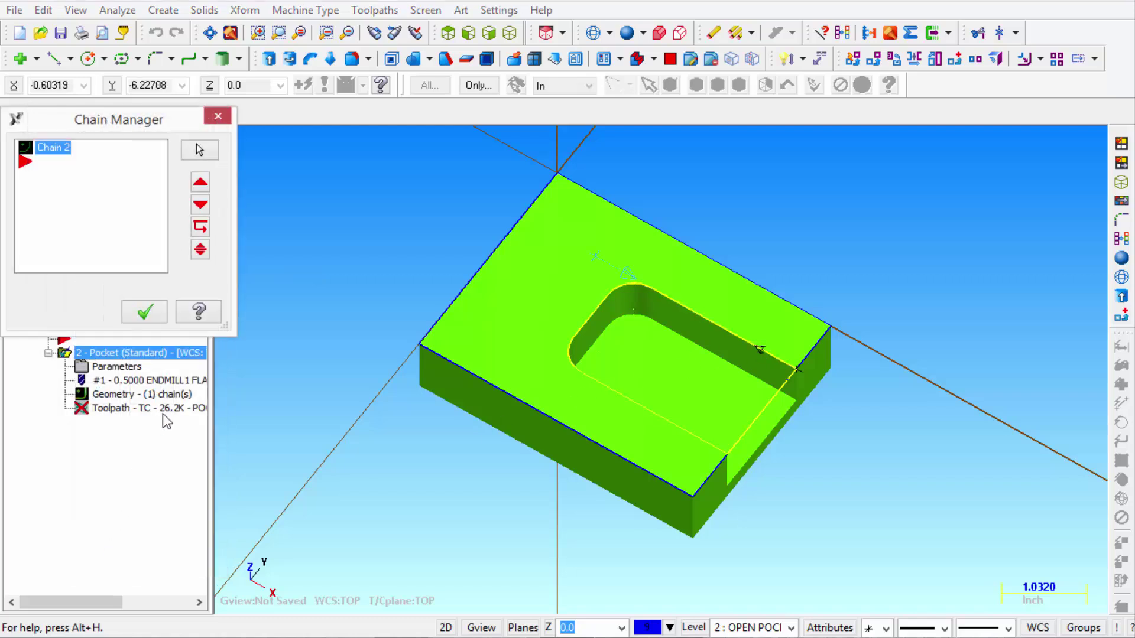
pyautogui.click(145, 312)
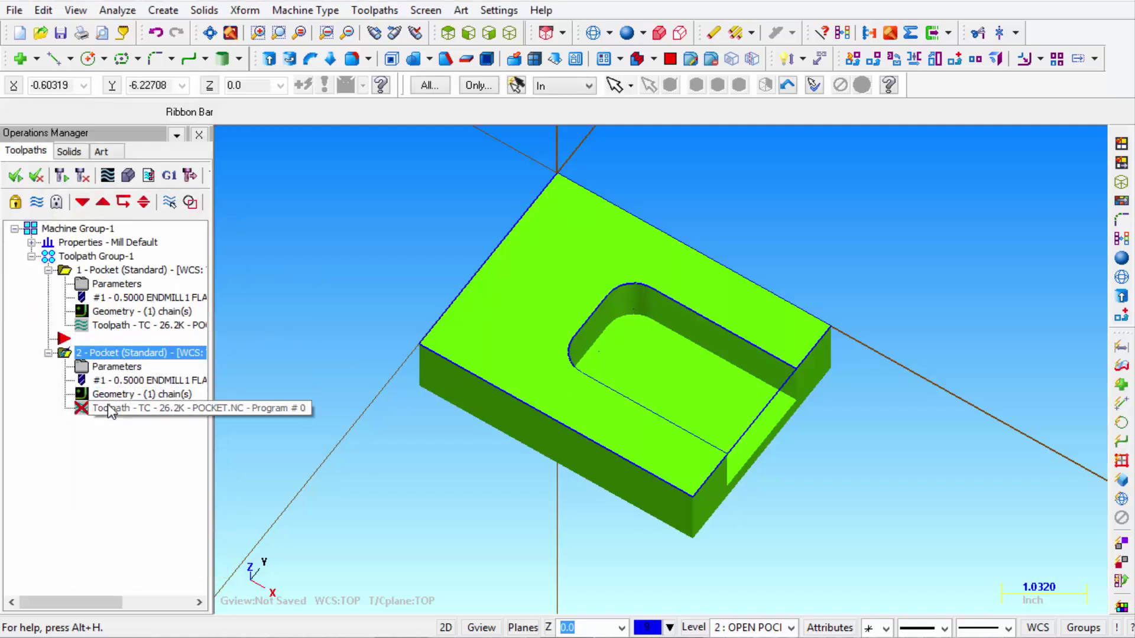
# Step: Regenerate operation 2's dirty toolpath and open its backplot
pyautogui.click(82, 176)
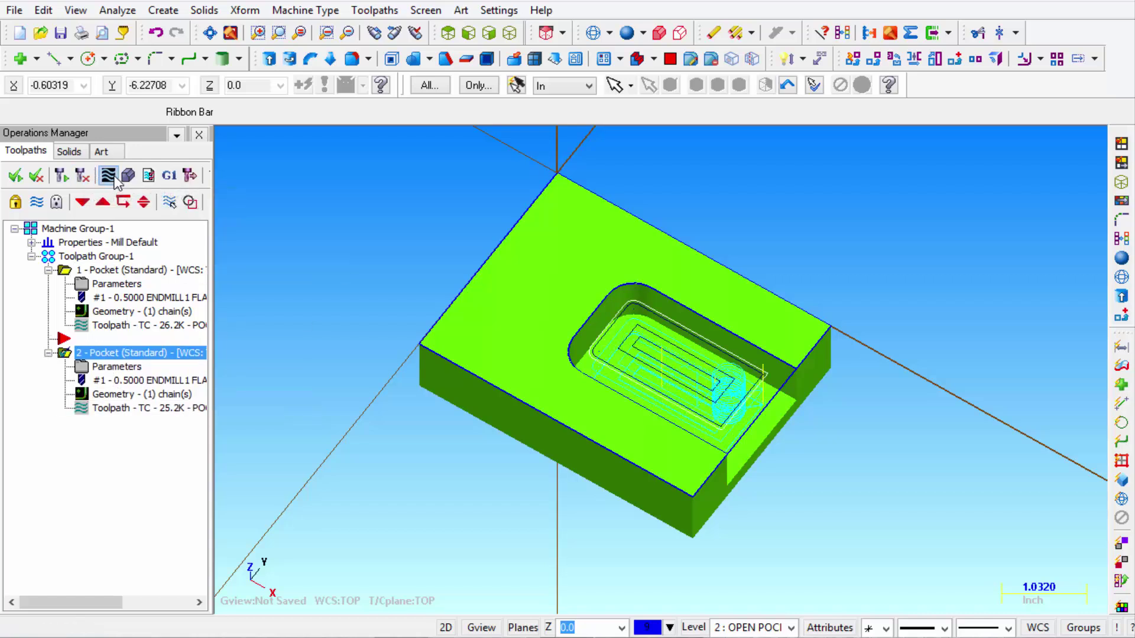
pyautogui.click(107, 175)
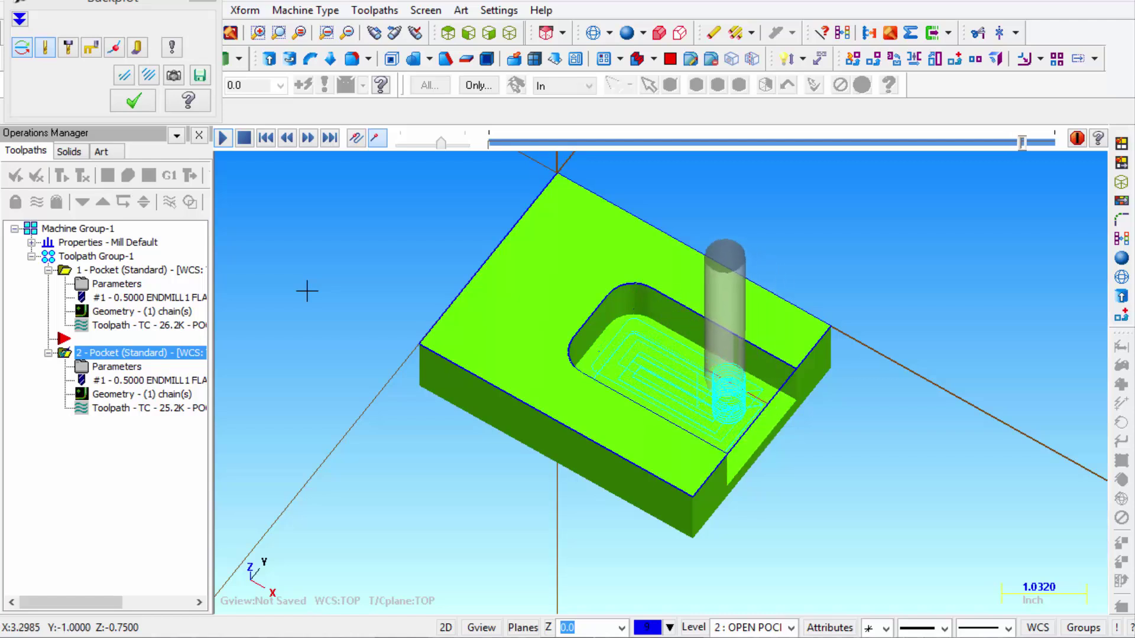
# Step: Quick-verify operation 2's cut from a zoomed Top view, then tilt to inspect the pocket
pyautogui.click(449, 59)
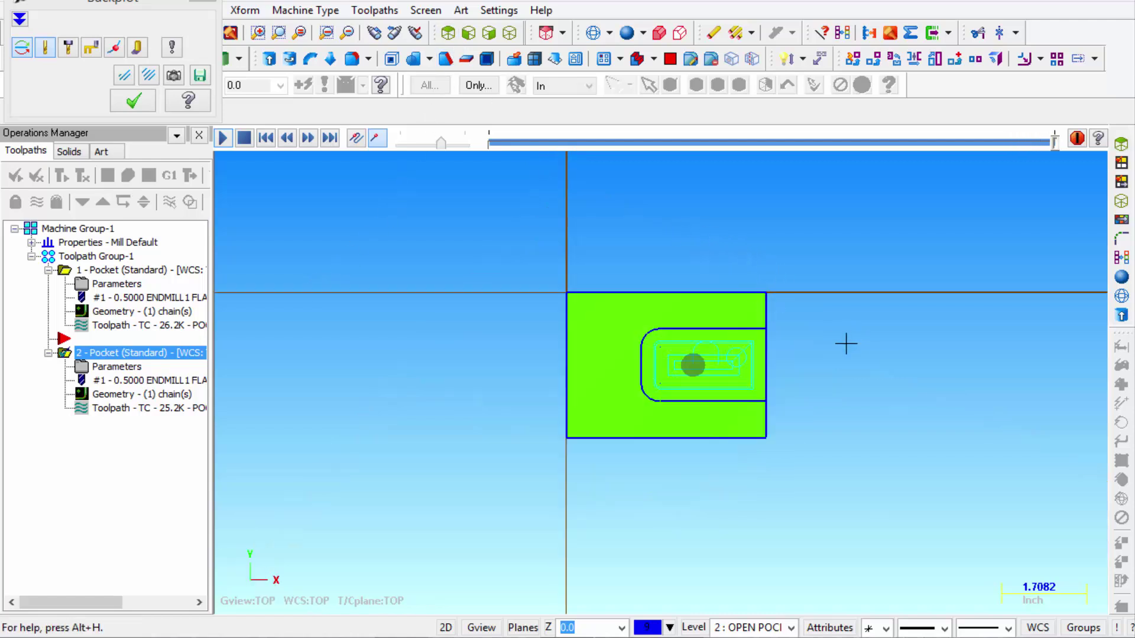
pyautogui.scroll(5, 844, 345)
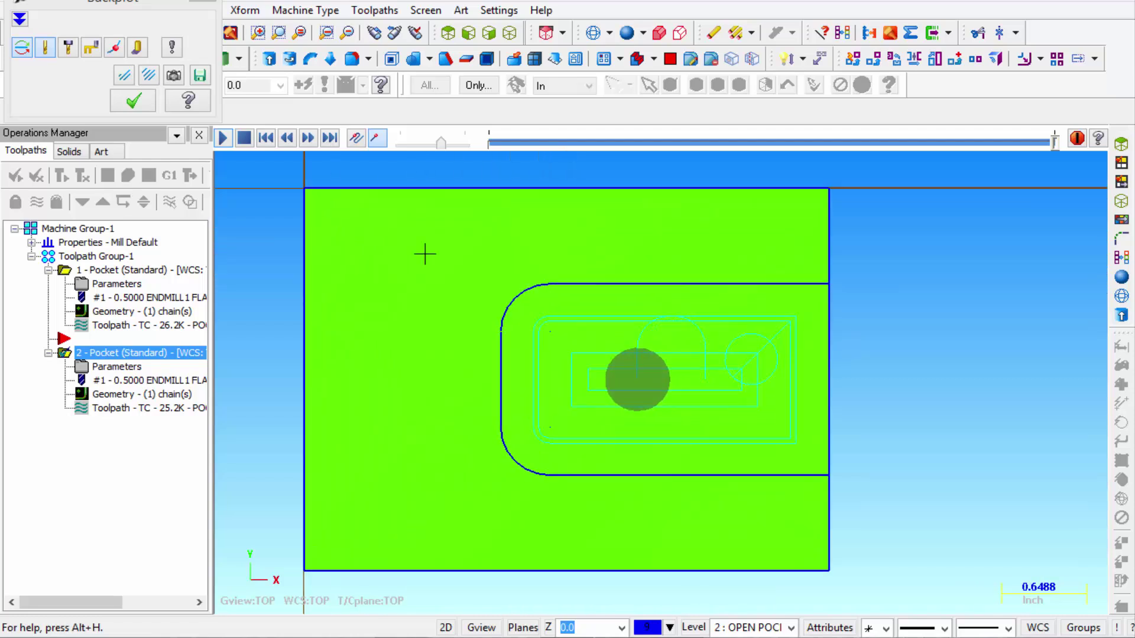
pyautogui.click(140, 51)
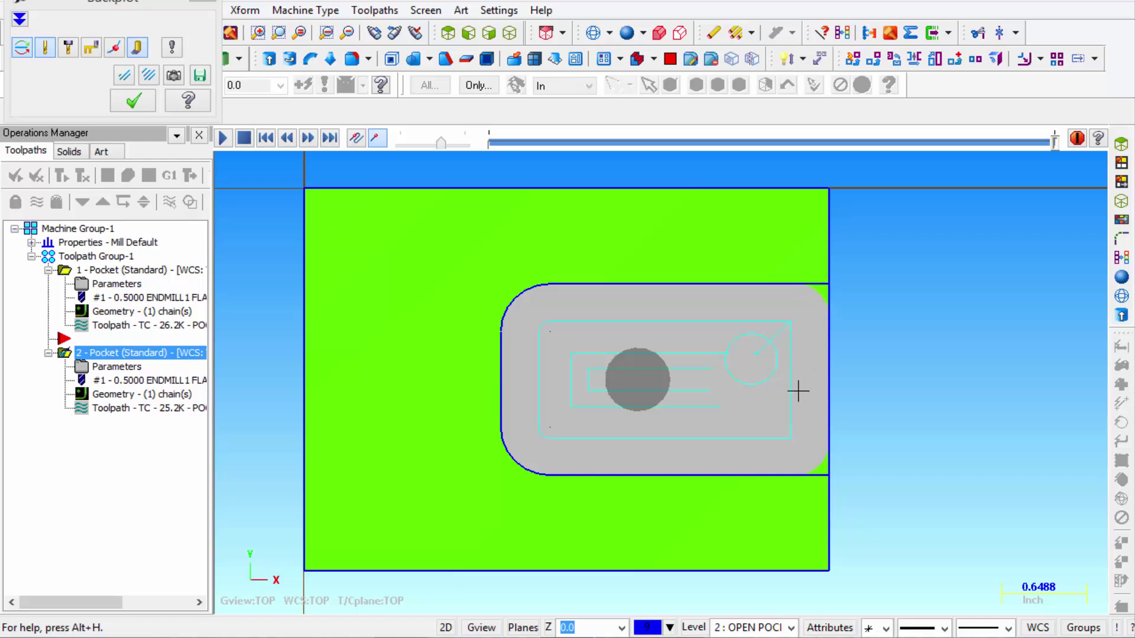
pyautogui.moveTo(727, 365); pyautogui.dragTo(713, 382, button='middle')
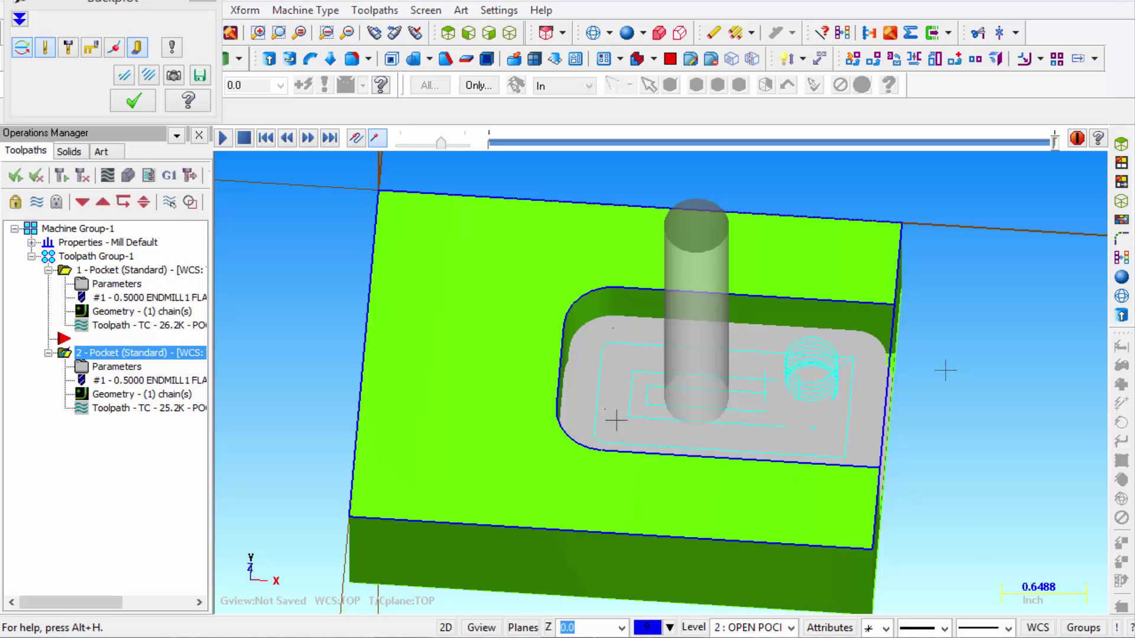
# Step: Close the backplot, return to isometric view and start a new contour toolpath below operation 2
pyautogui.click(122, 109)
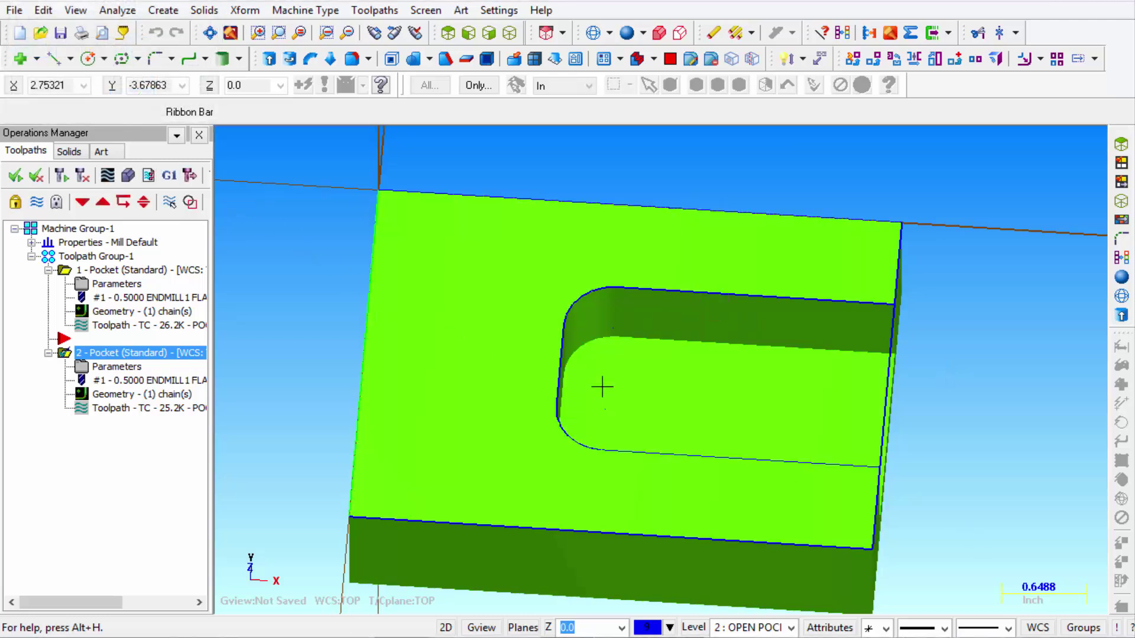
pyautogui.scroll(-3, 615, 370)
pyautogui.hotkey('alt', '7')
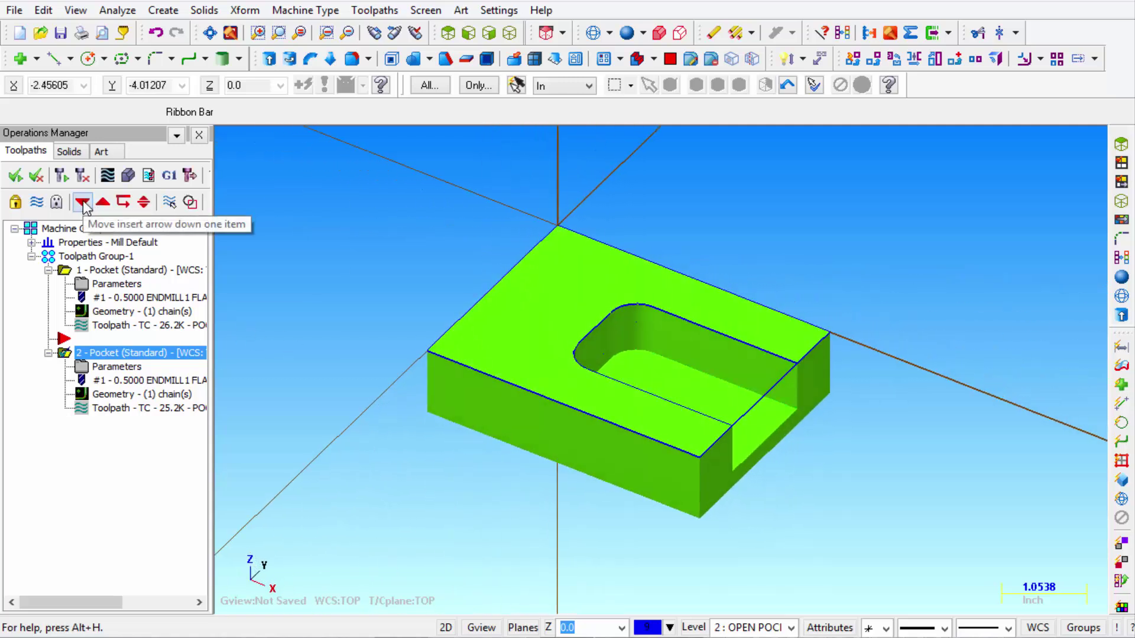
pyautogui.click(84, 203)
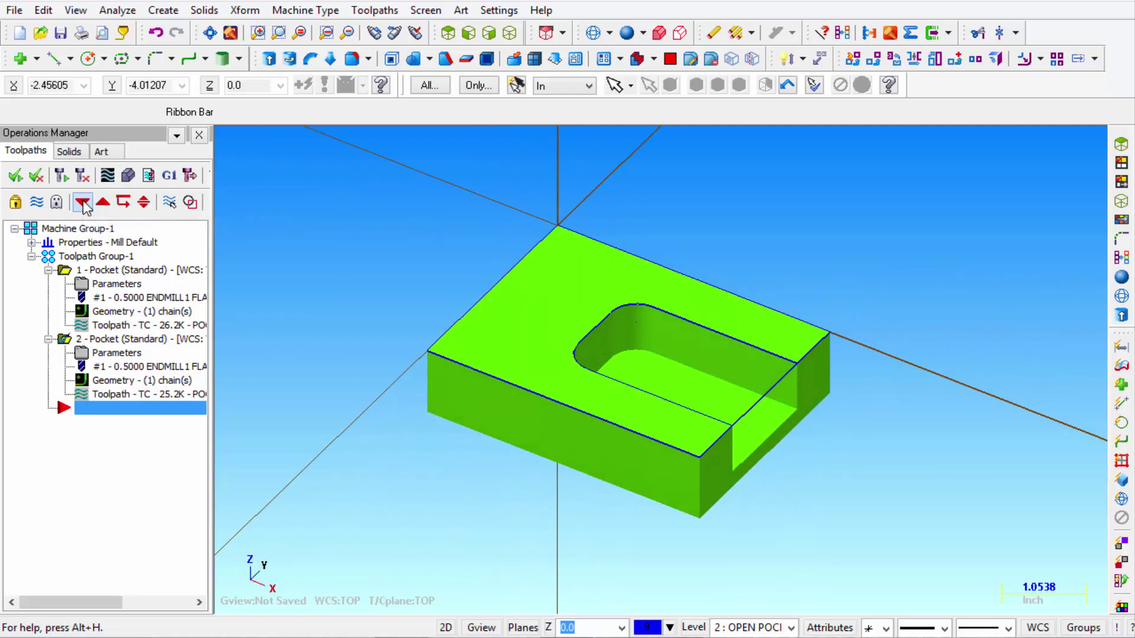
pyautogui.rightClick(112, 419)
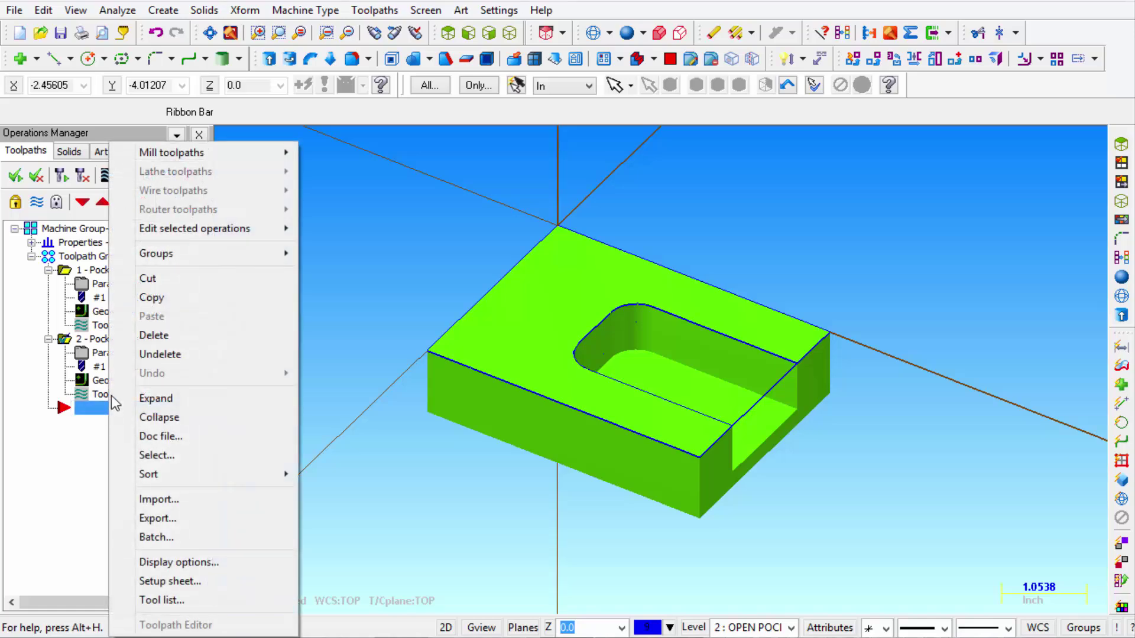
pyautogui.moveTo(214, 151)
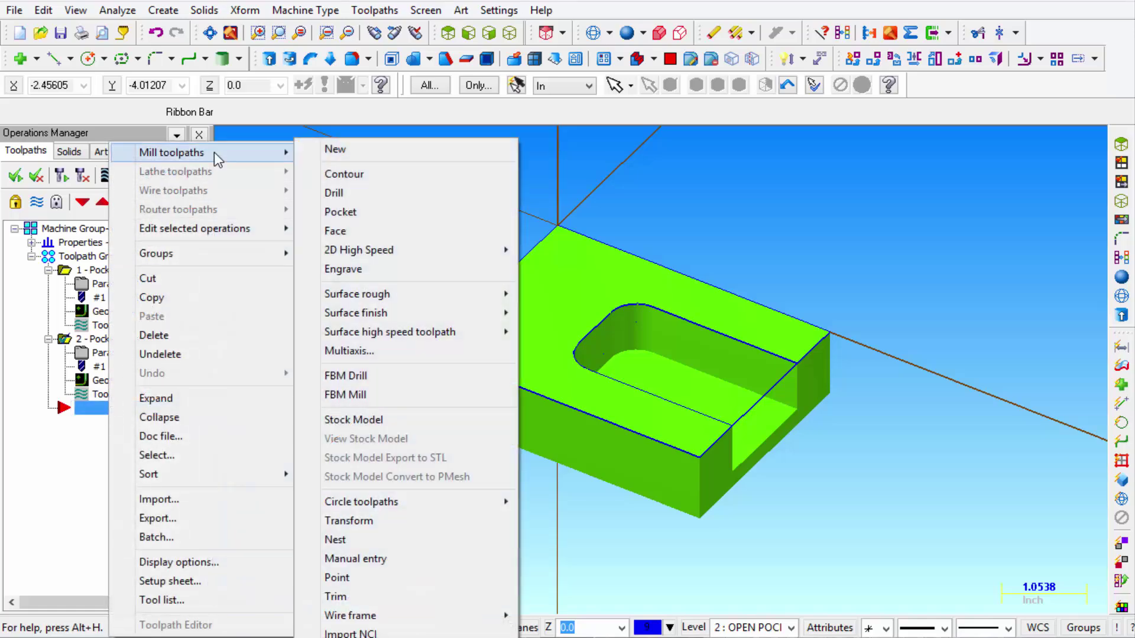
pyautogui.click(345, 176)
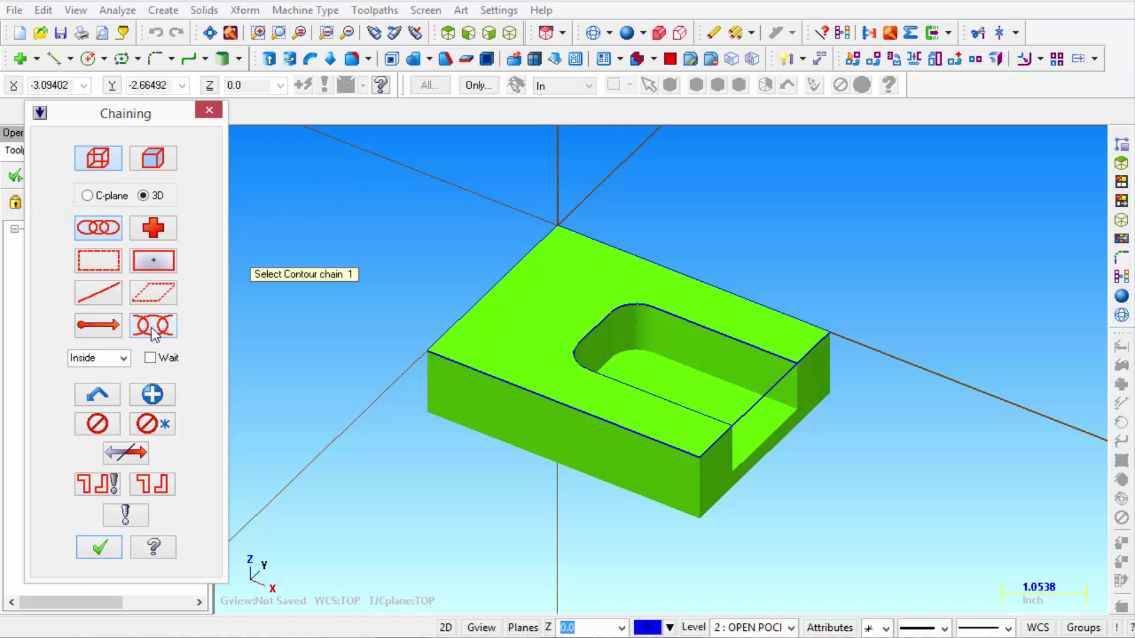
# Step: Partially chain the pocket wall from its top edge to its last edge, creating 3 - Contour (2D)
pyautogui.click(152, 331)
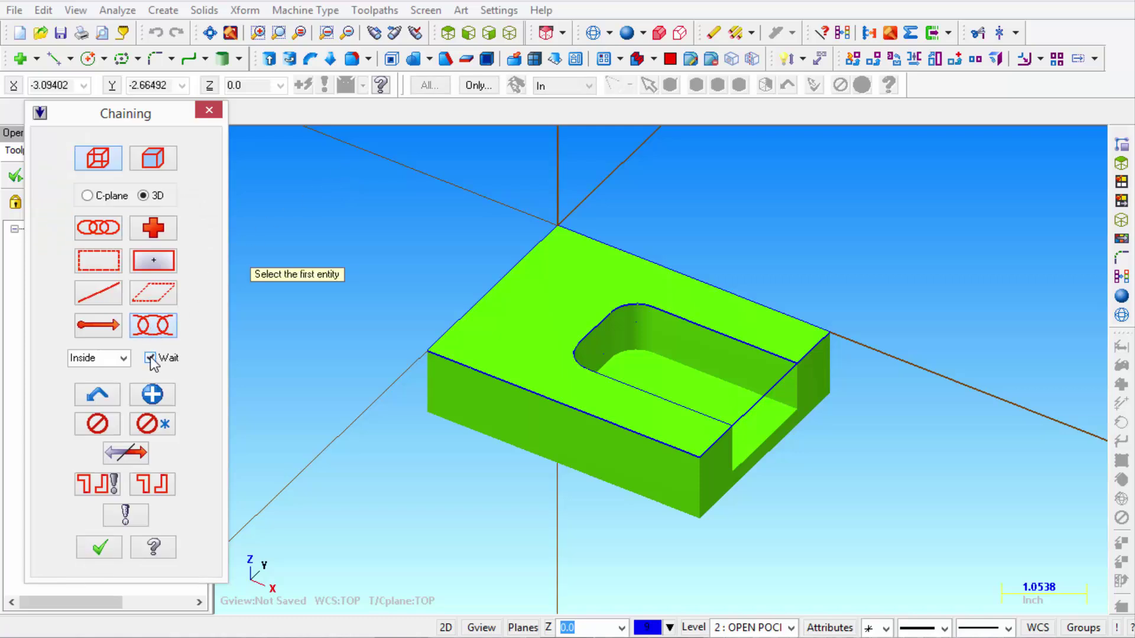
pyautogui.click(782, 361)
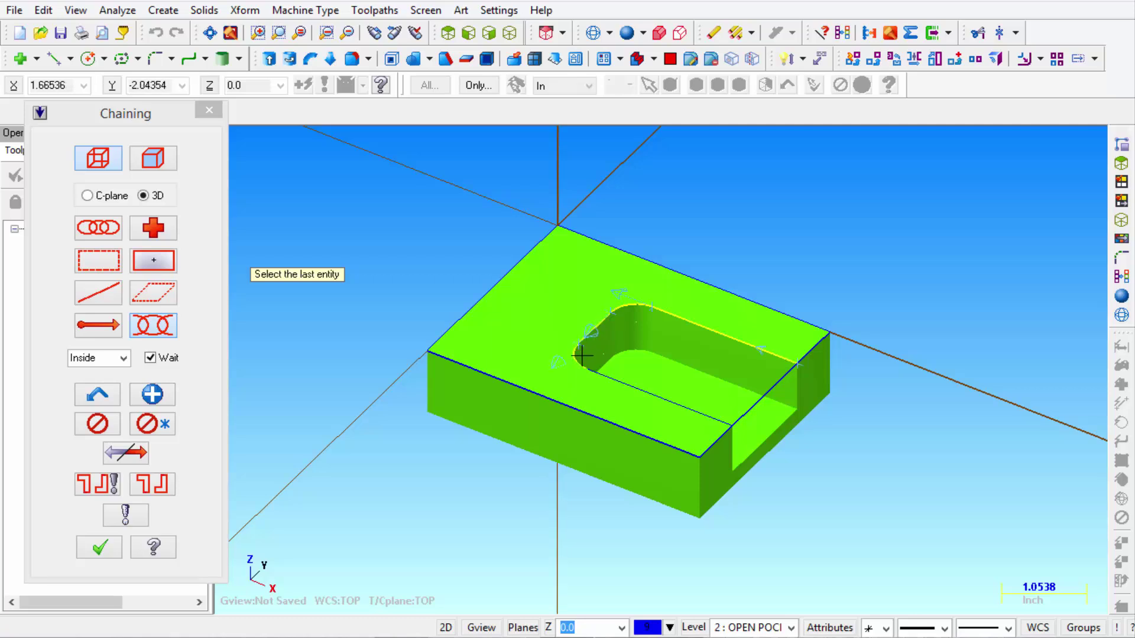
pyautogui.click(612, 377)
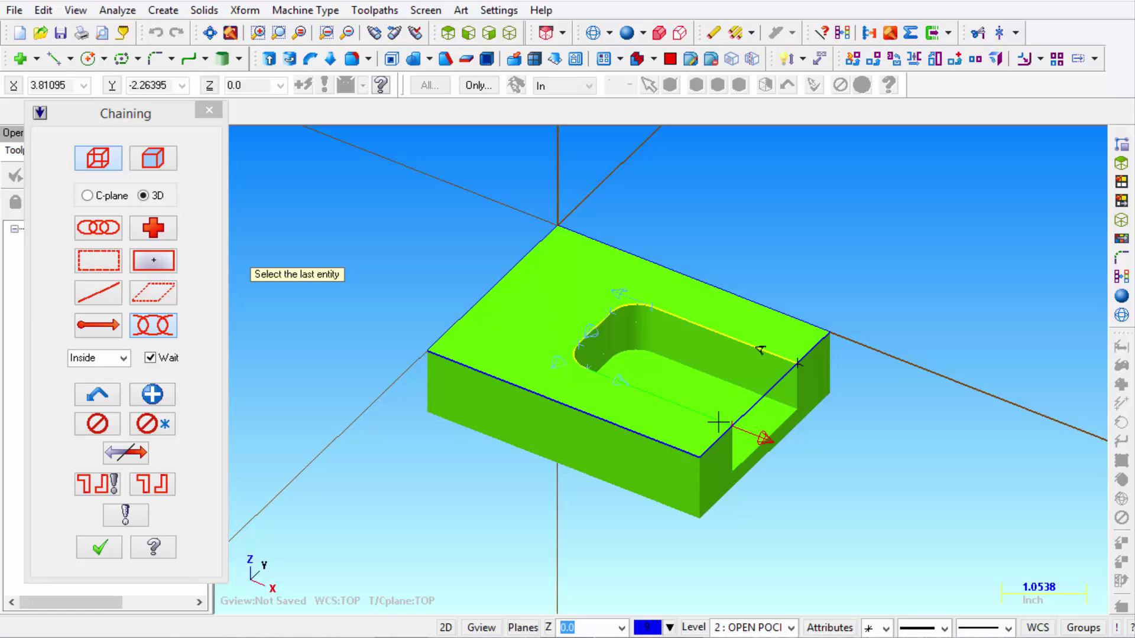
pyautogui.click(100, 547)
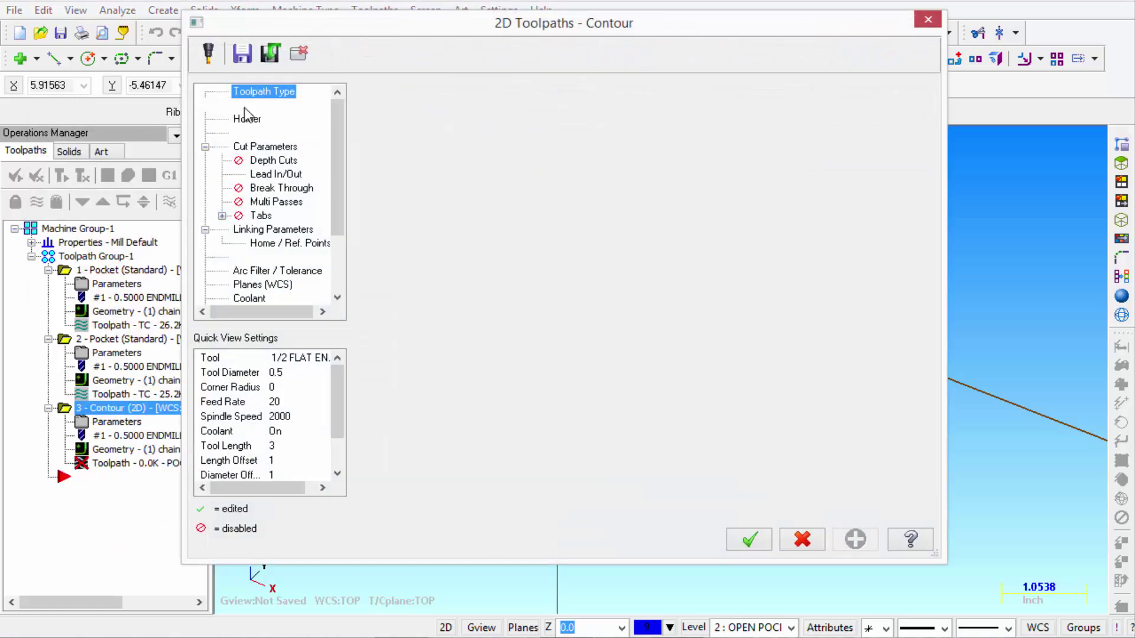
# Step: Use the 1/2 FLAT ENDMILL with Force tool change and Rapid Retract enabled
pyautogui.click(243, 106)
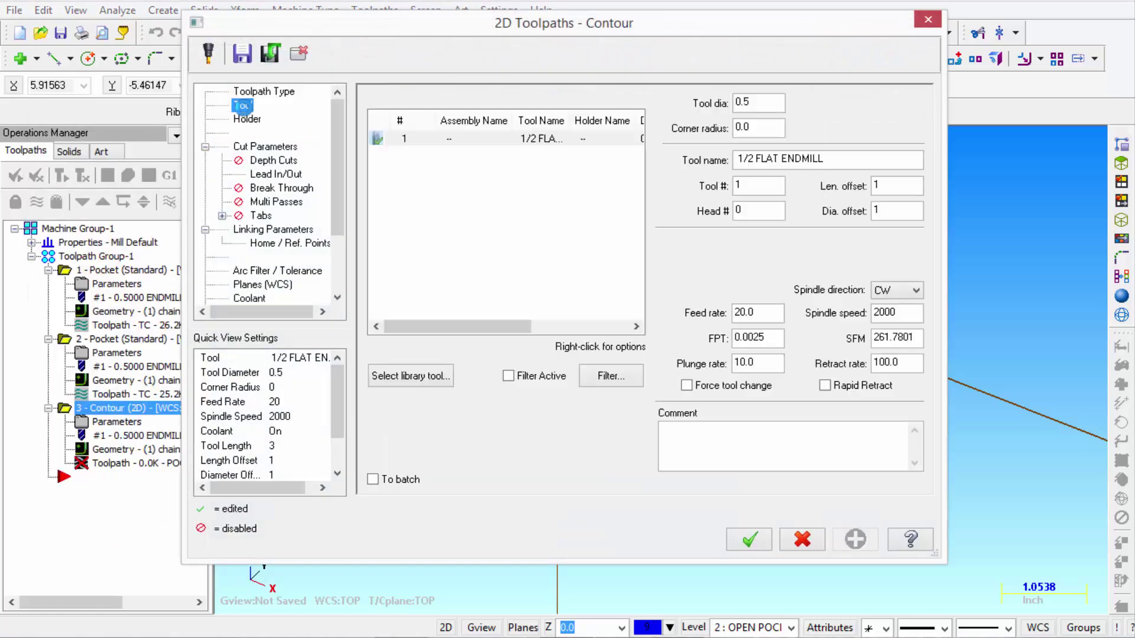
pyautogui.click(480, 144)
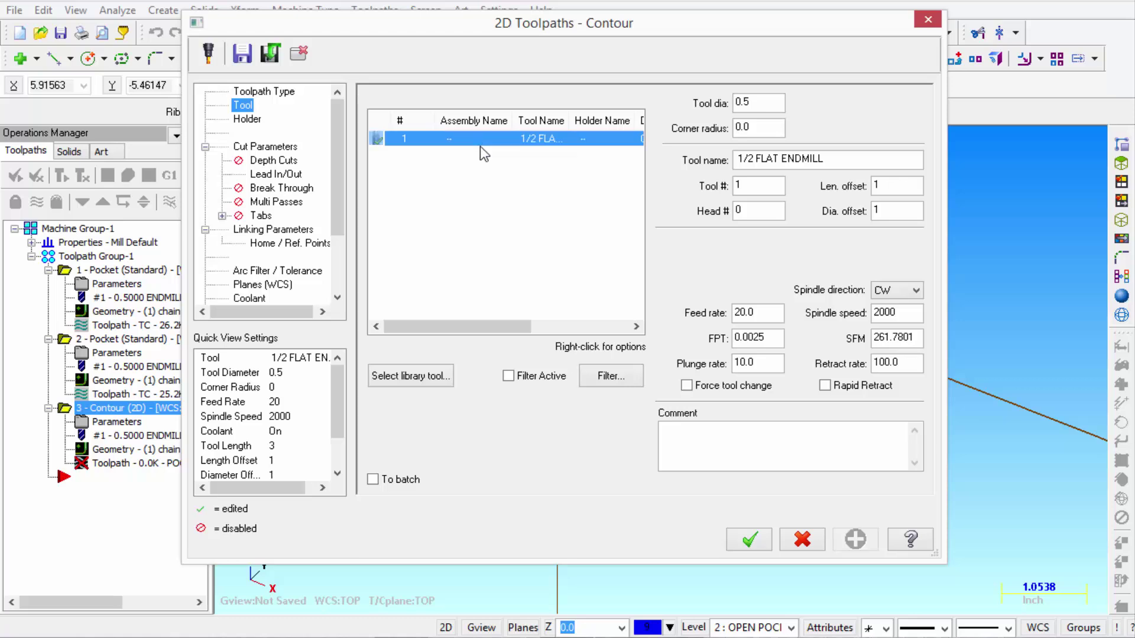
pyautogui.click(687, 387)
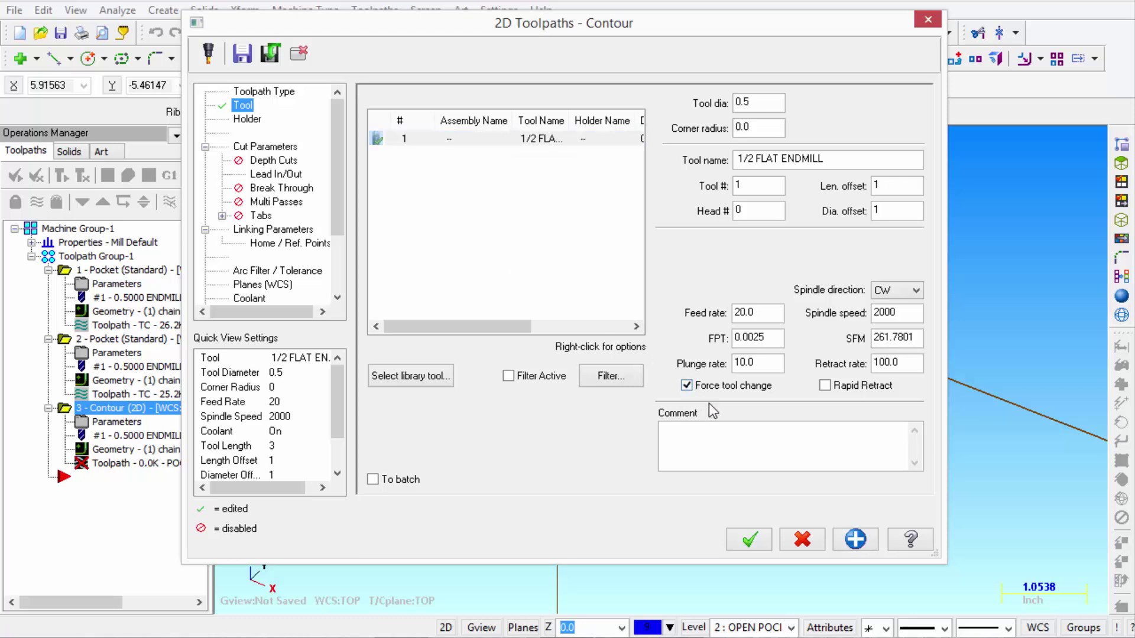
pyautogui.click(824, 386)
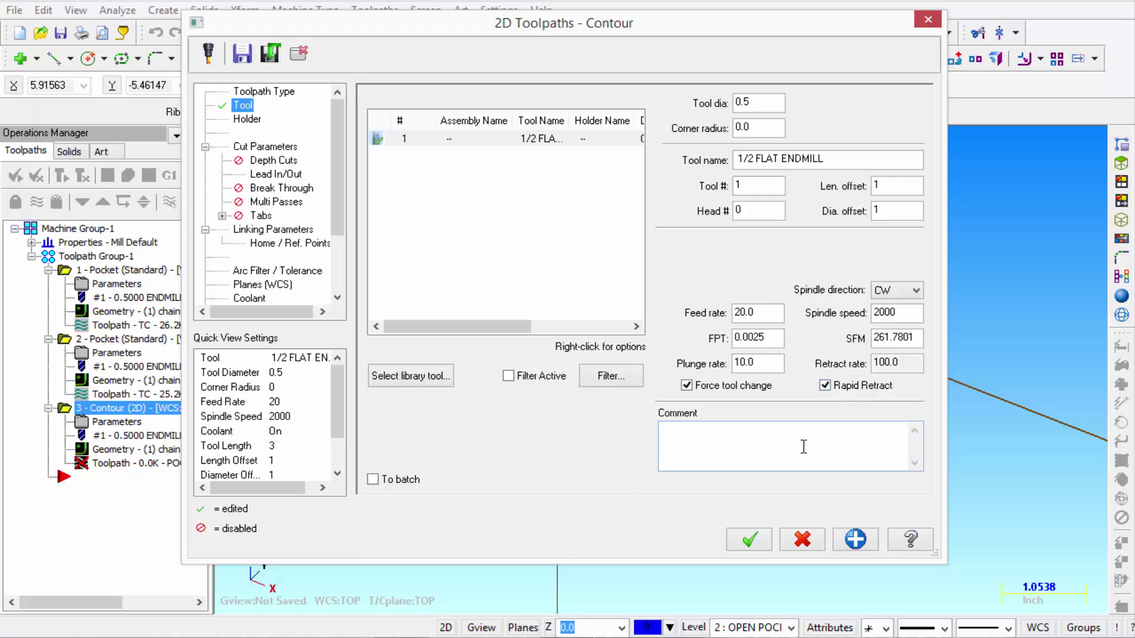
# Step: Set Roll cutter around corners to None in the contour's cut parameters
pyautogui.click(272, 147)
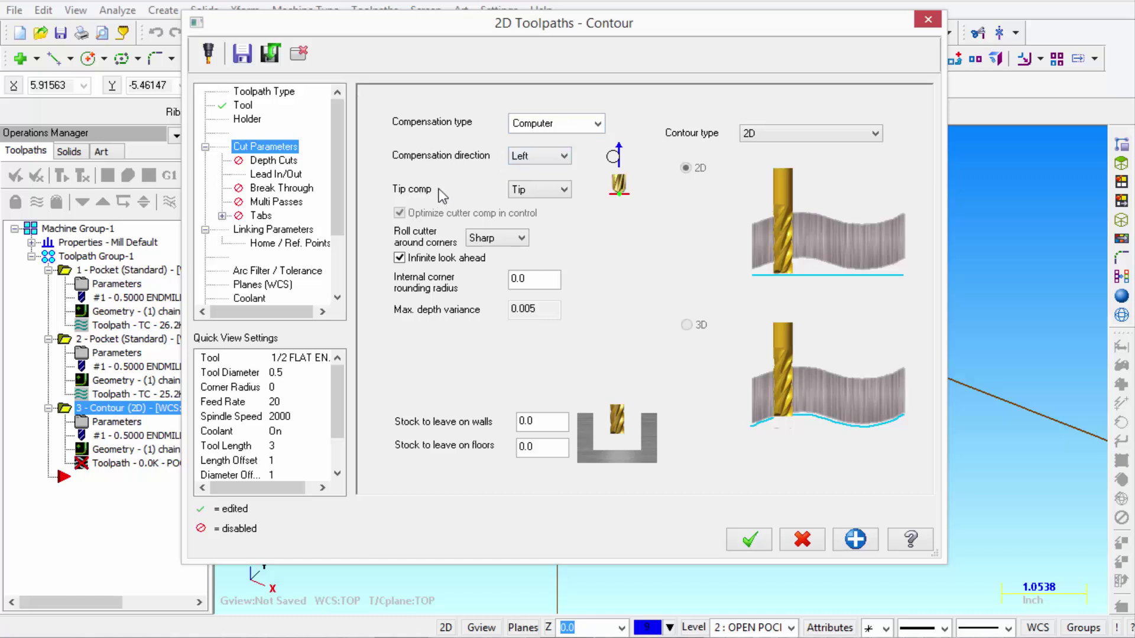
pyautogui.click(522, 240)
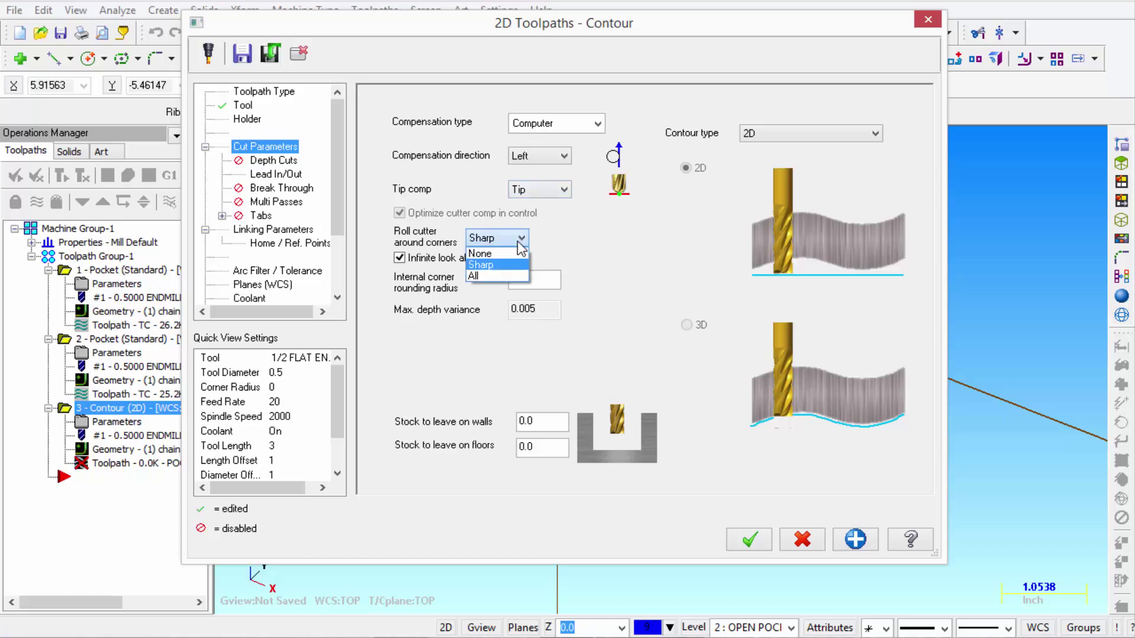
pyautogui.click(513, 254)
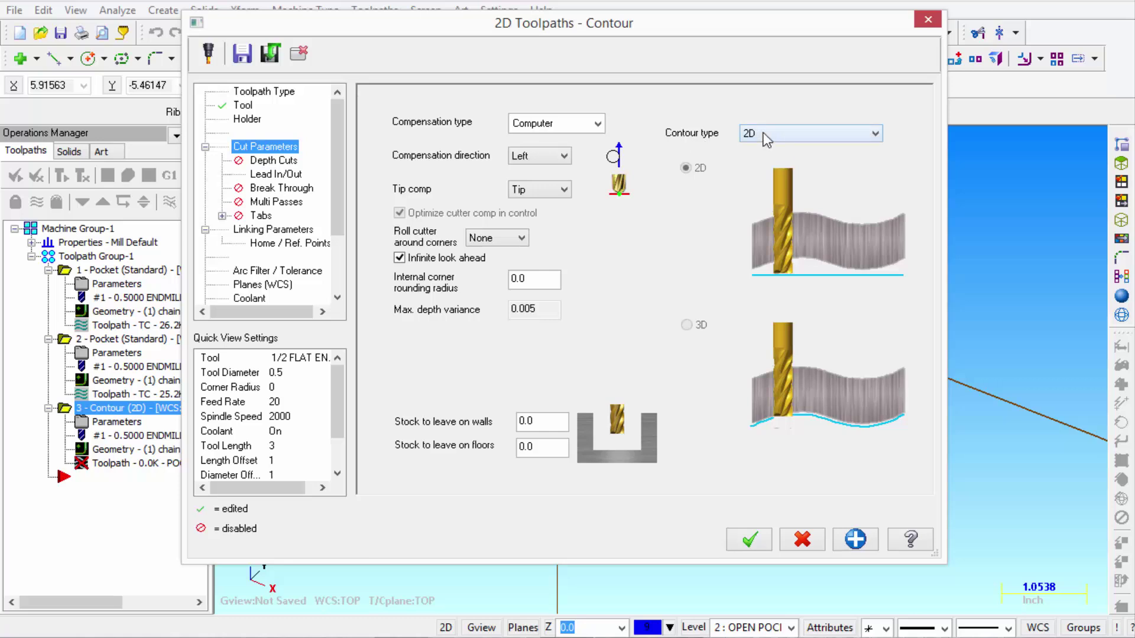
# Step: Set retract, feed plane and depth to Absolute, depth -0.75 from the model corner, feed plane 0.1
pyautogui.click(274, 230)
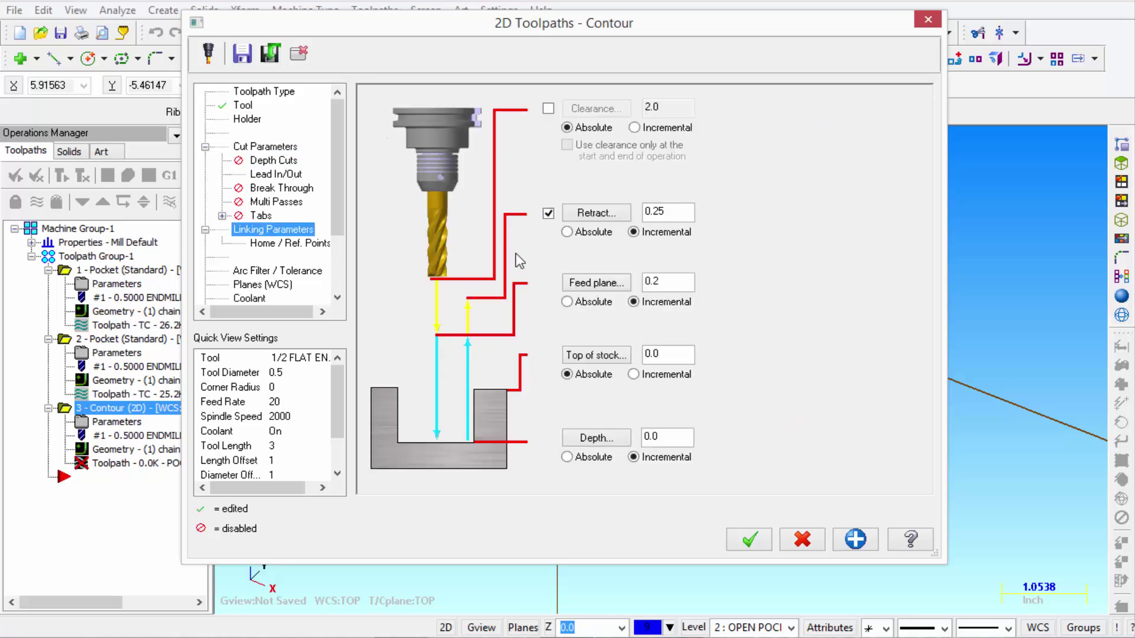
pyautogui.click(568, 232)
pyautogui.click(567, 303)
pyautogui.click(568, 458)
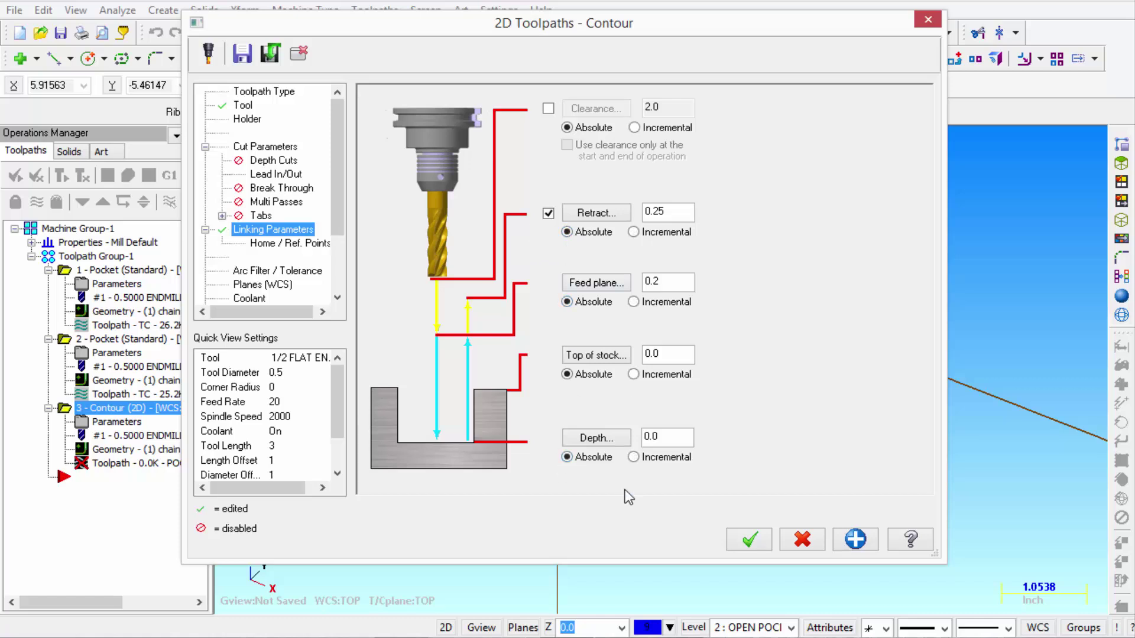
pyautogui.click(596, 438)
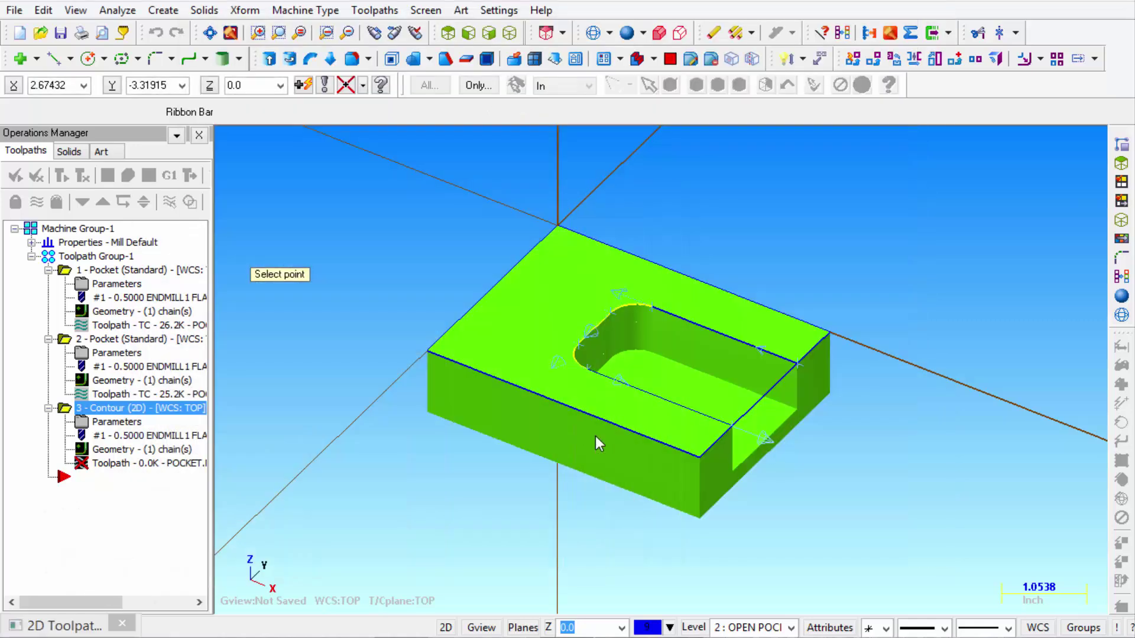
pyautogui.click(795, 416)
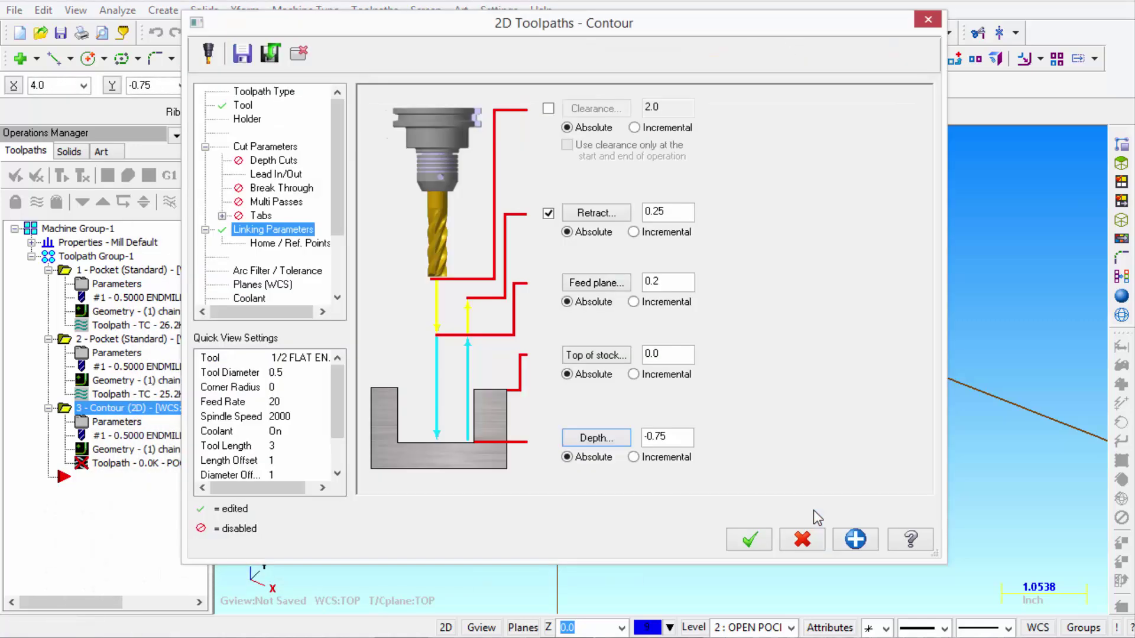
pyautogui.doubleClick(684, 280)
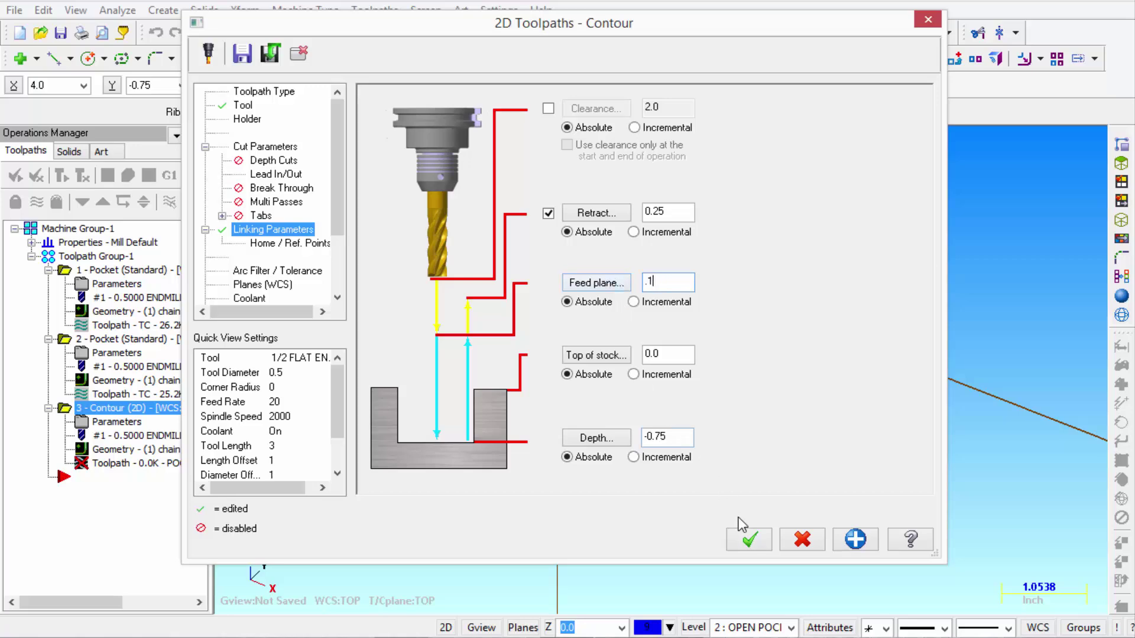
pyautogui.click(749, 541)
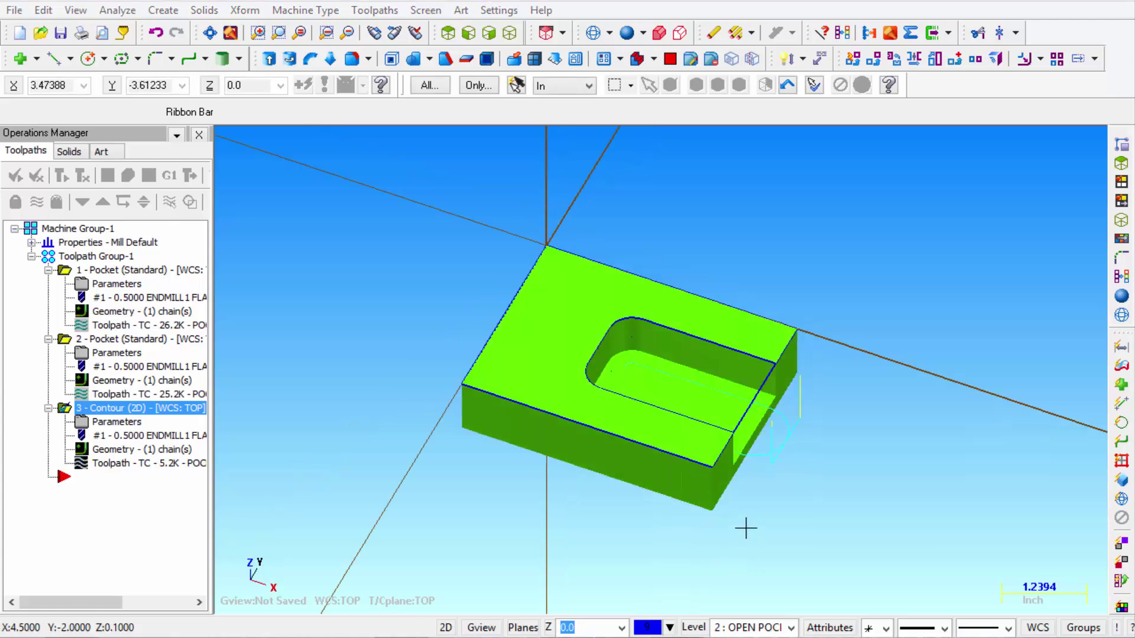
# Step: Backplot operation 3's contour from a lower side view and play it
pyautogui.scroll(4, 748, 520)
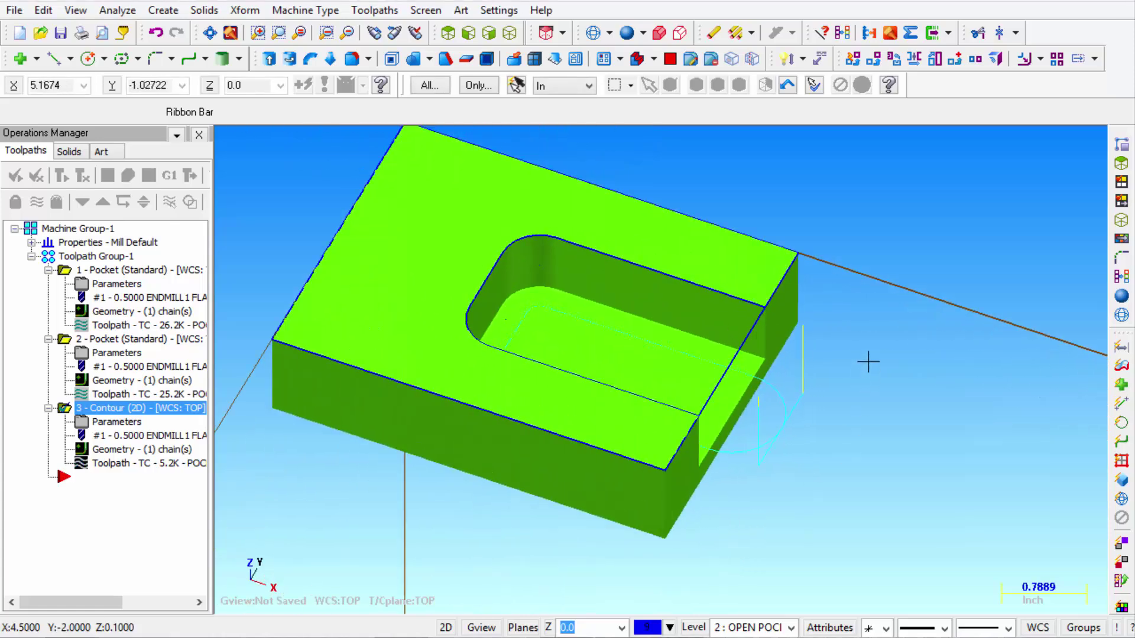
pyautogui.click(107, 175)
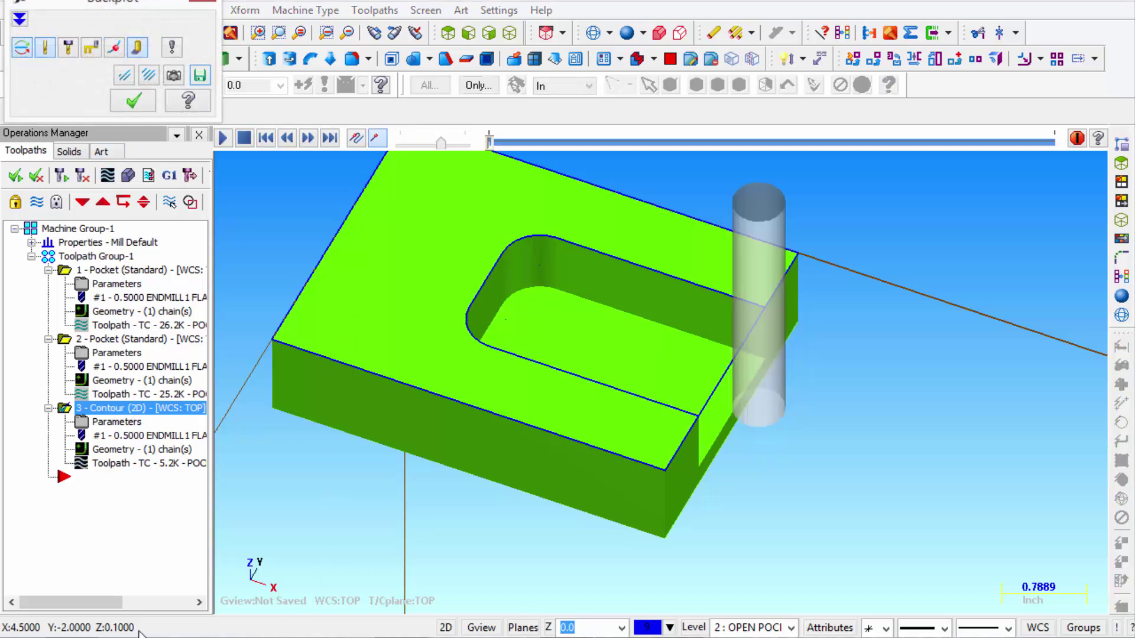
pyautogui.moveTo(788, 496)
pyautogui.mouseDown(button='middle')
pyautogui.moveTo(796, 452)
pyautogui.moveTo(783, 499)
pyautogui.mouseUp(button='middle')
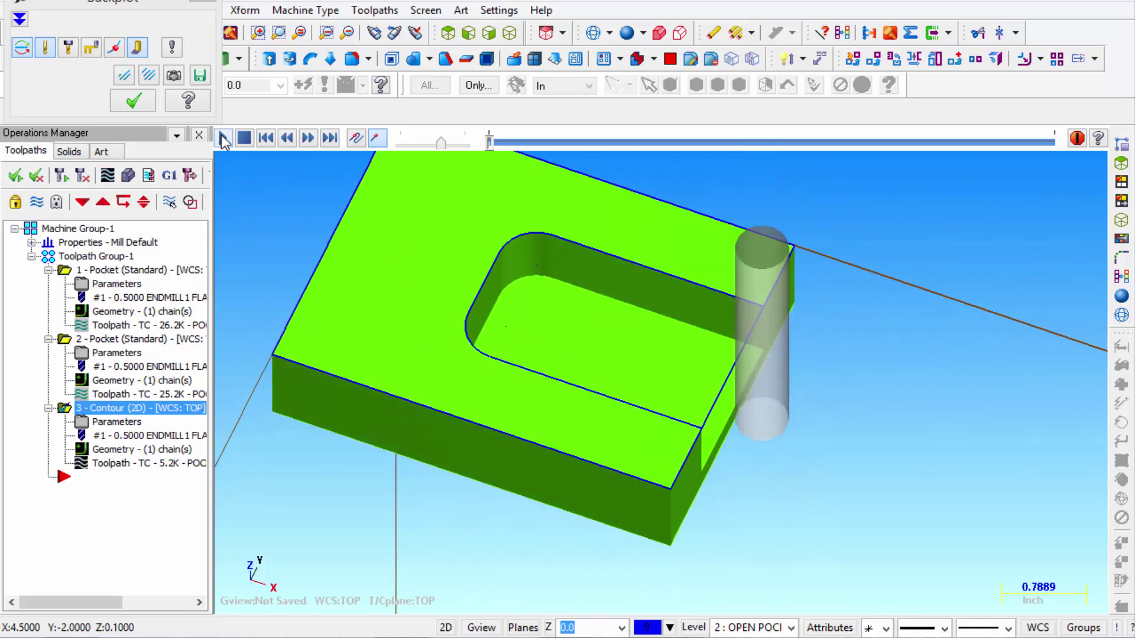
pyautogui.click(223, 138)
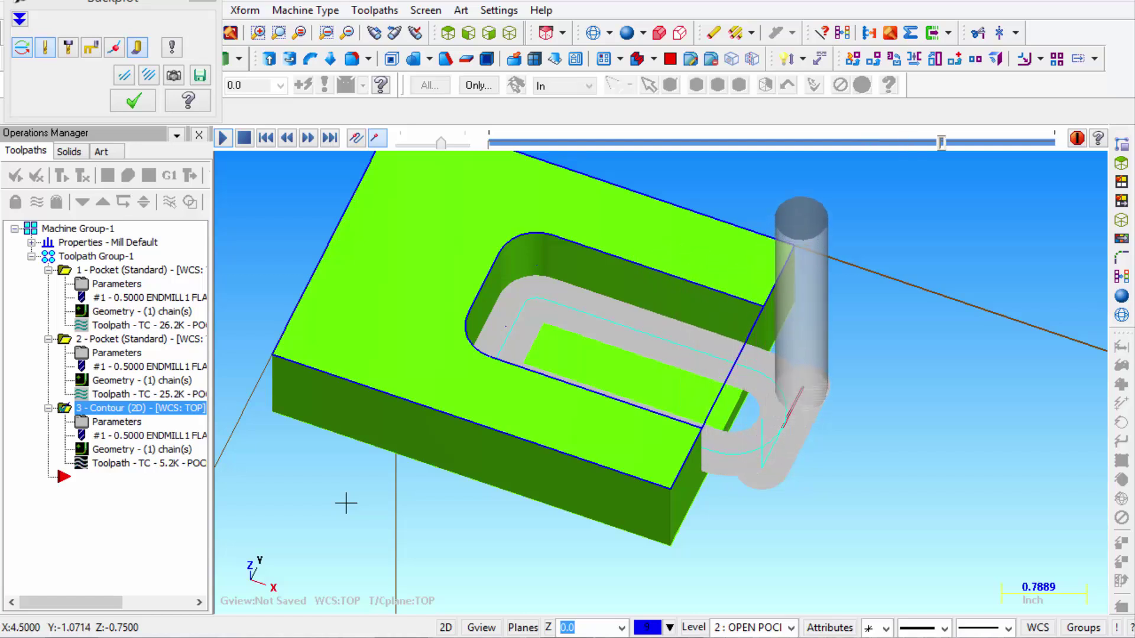
# Step: Close the backplot and enable depth cuts with 0.4 max rough step and Keep tool down
pyautogui.click(147, 102)
pyautogui.click(116, 423)
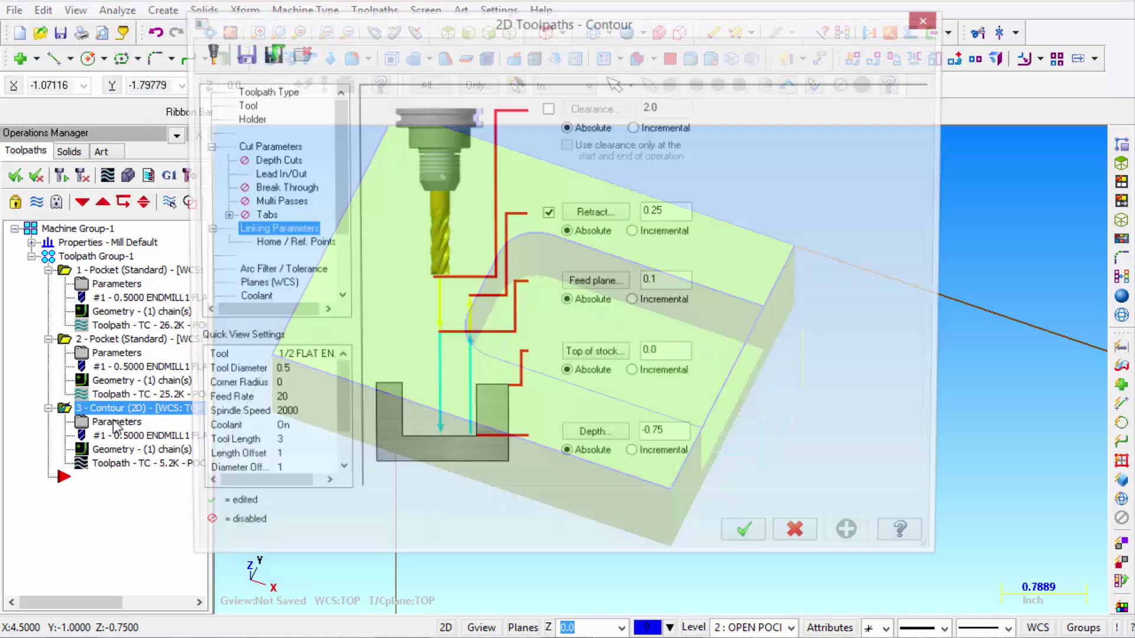
pyautogui.click(274, 163)
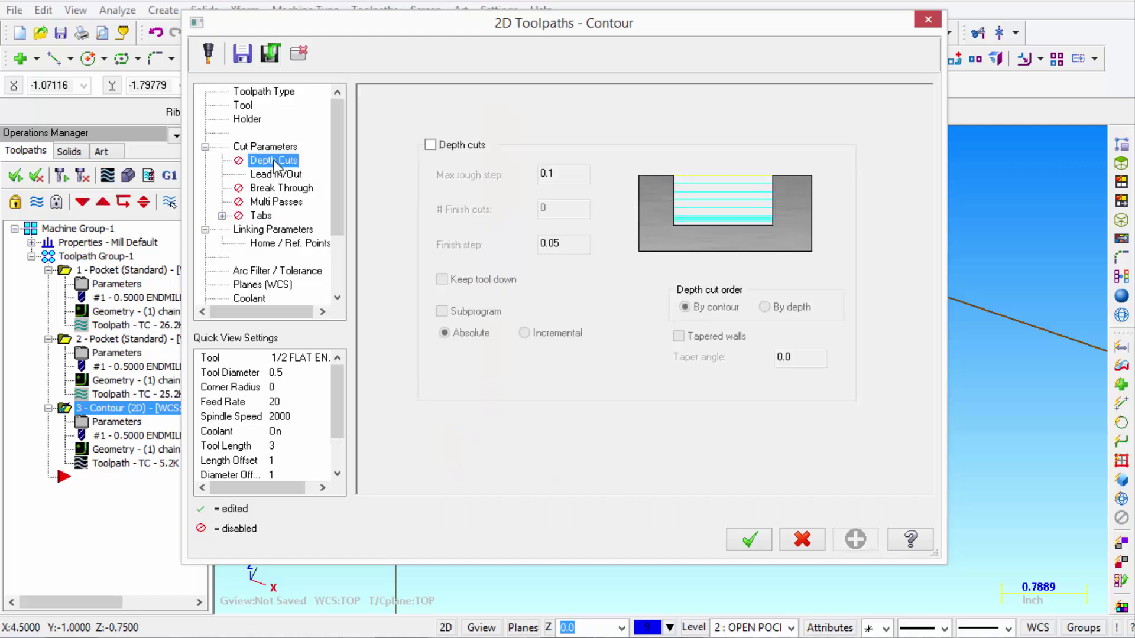
pyautogui.click(431, 145)
pyautogui.press('Tab')
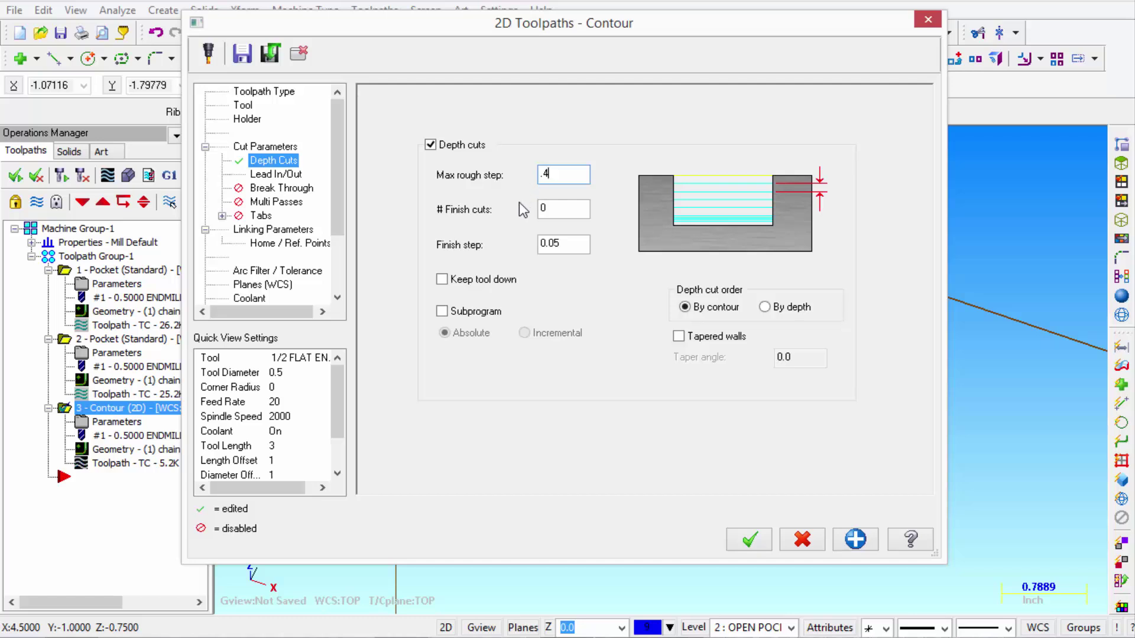
pyautogui.click(442, 279)
pyautogui.click(747, 537)
# Step: Regenerate the contour and backplot it to show depth passes at Z -0.375 and -0.75
pyautogui.click(83, 177)
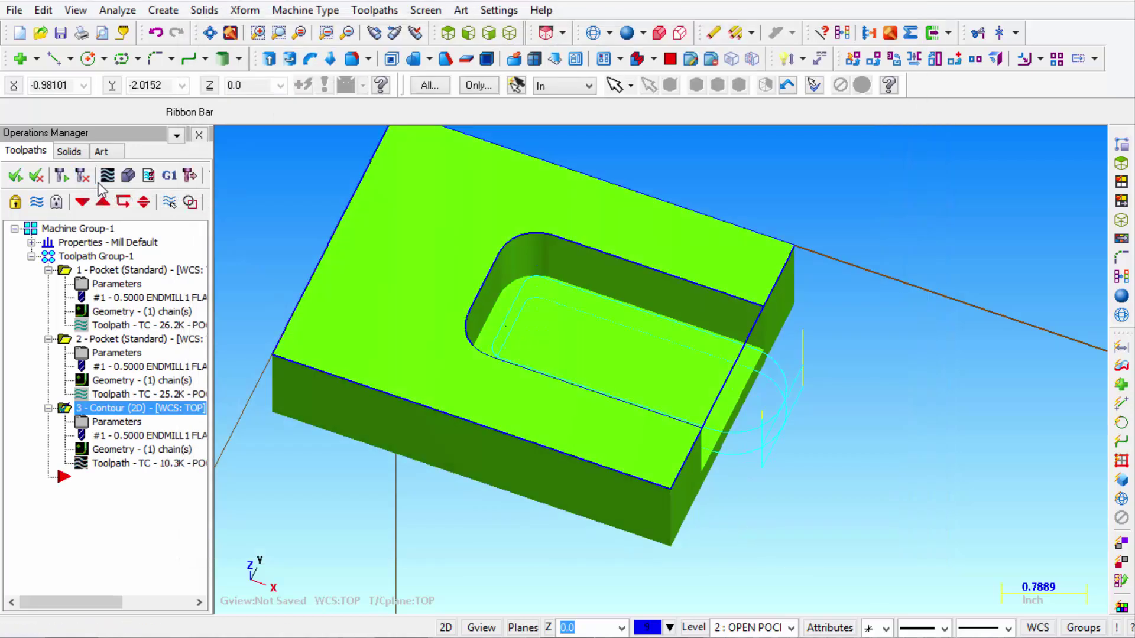
pyautogui.click(107, 176)
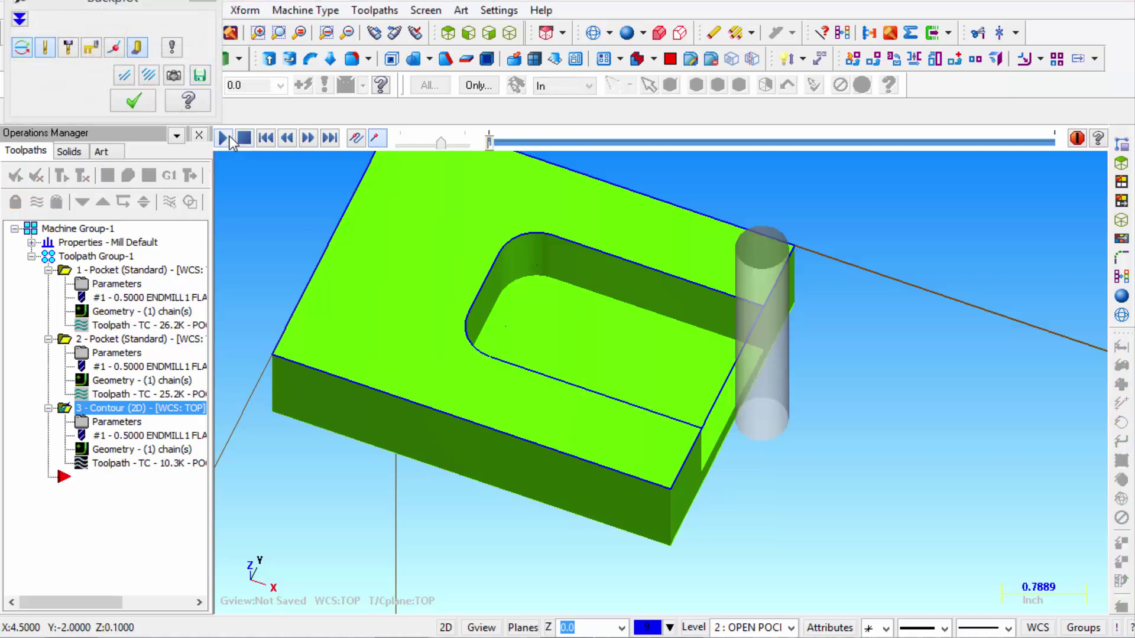
pyautogui.click(231, 140)
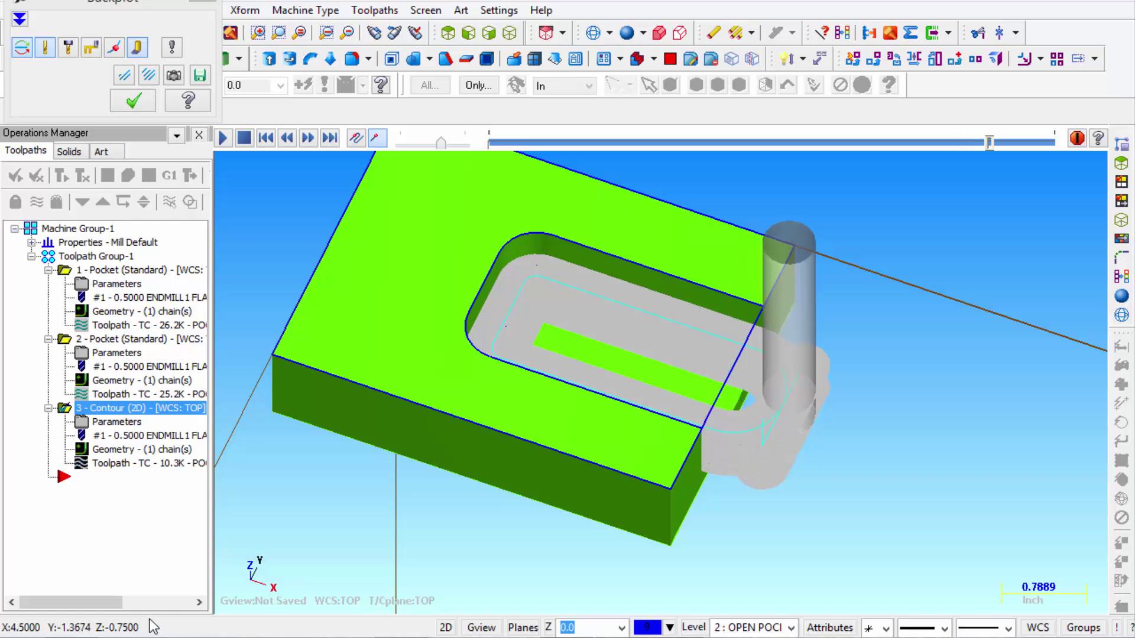
# Step: Close the backplot and enable Multi Passes: 3 rough passes at 0.2 spacing, Keep tool down
pyautogui.click(137, 106)
pyautogui.click(116, 421)
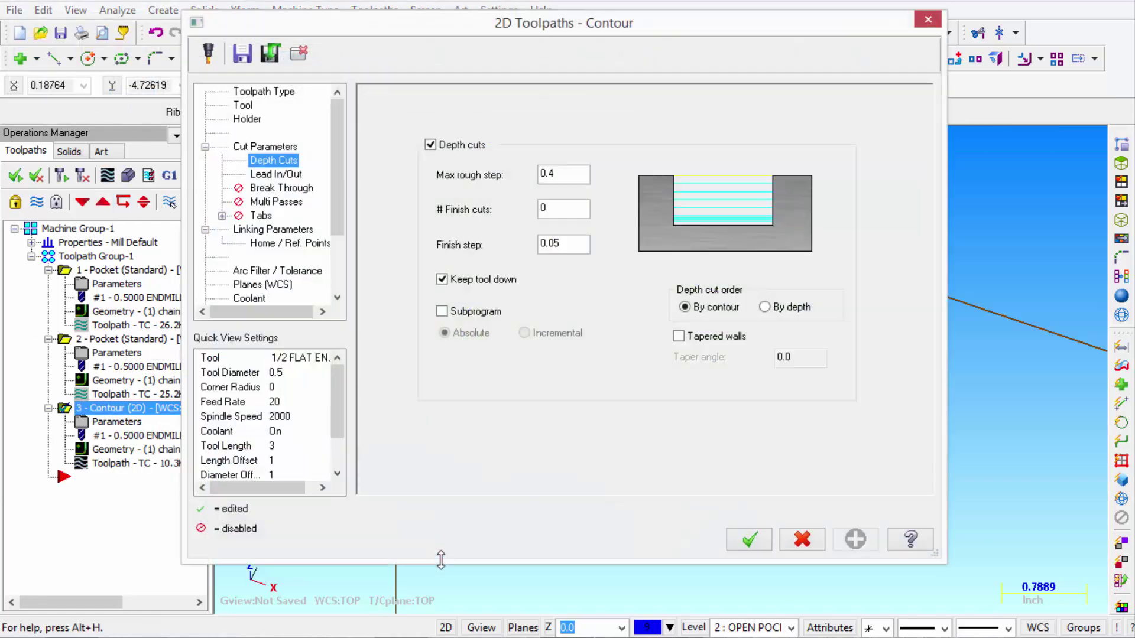
pyautogui.click(275, 202)
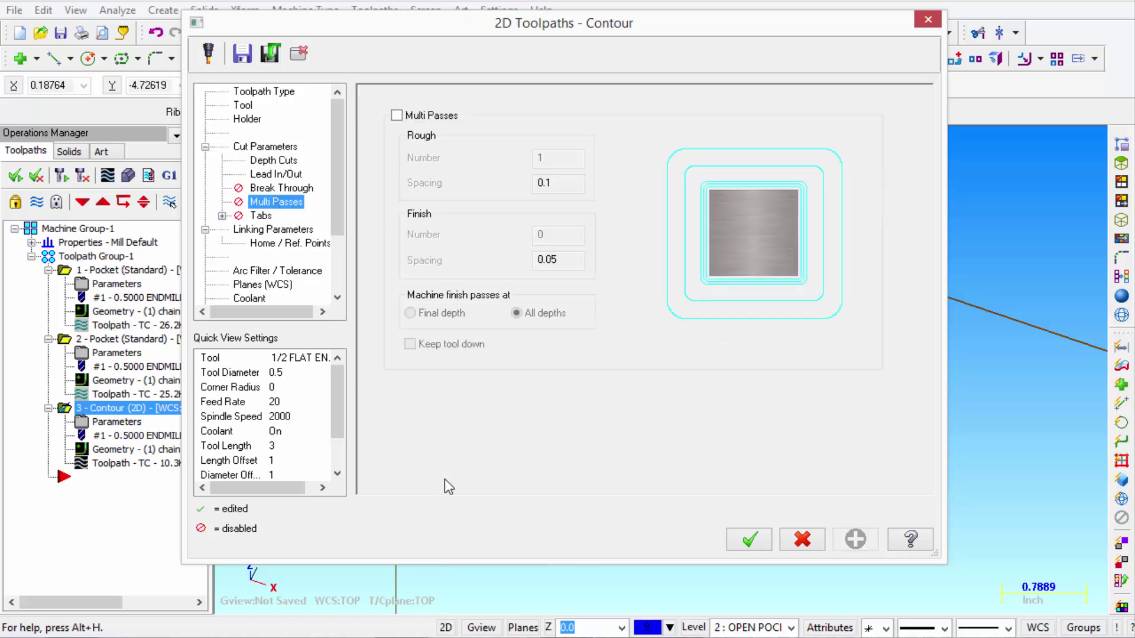
pyautogui.click(405, 116)
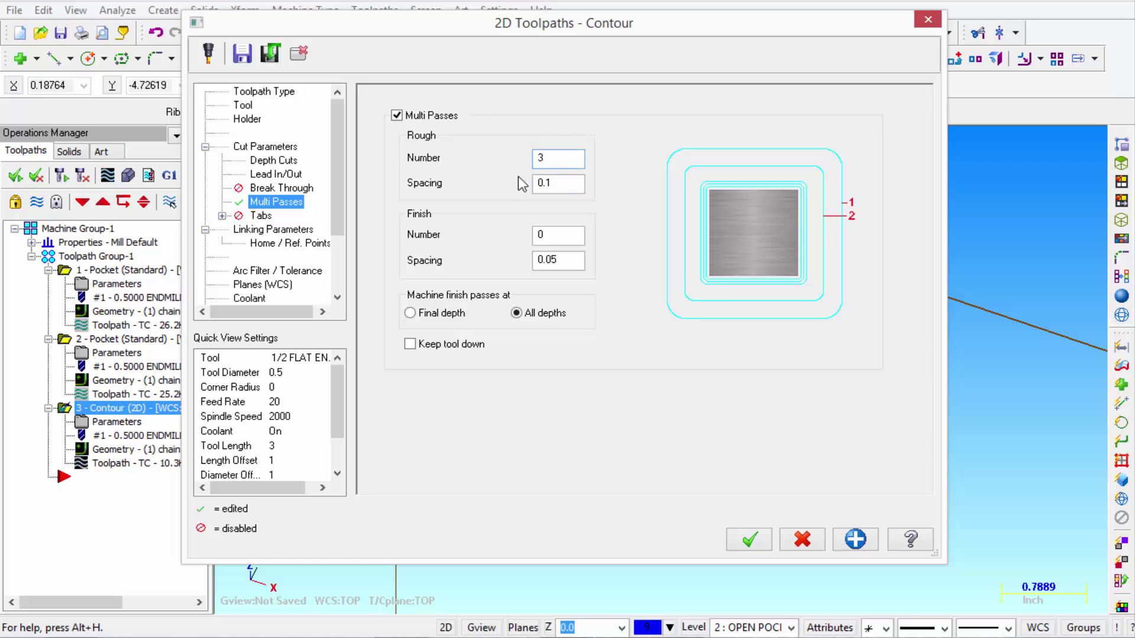
pyautogui.doubleClick(542, 183)
pyautogui.click(410, 345)
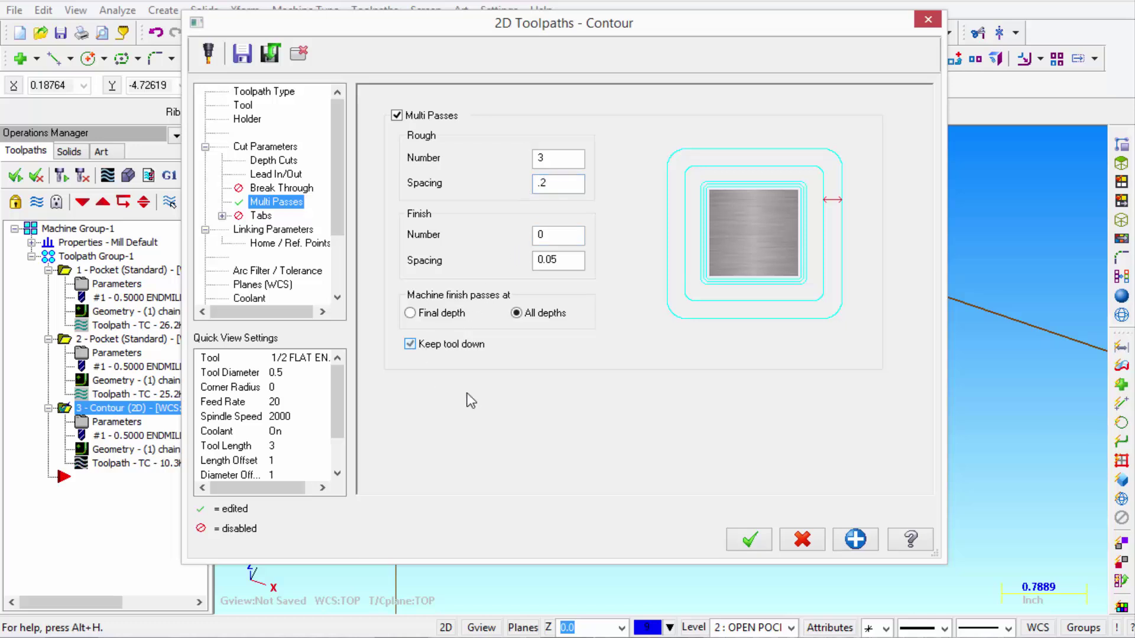
# Step: Accept the multi pass settings, regenerate the contour, and play its backplot of offset wall passes
pyautogui.click(745, 543)
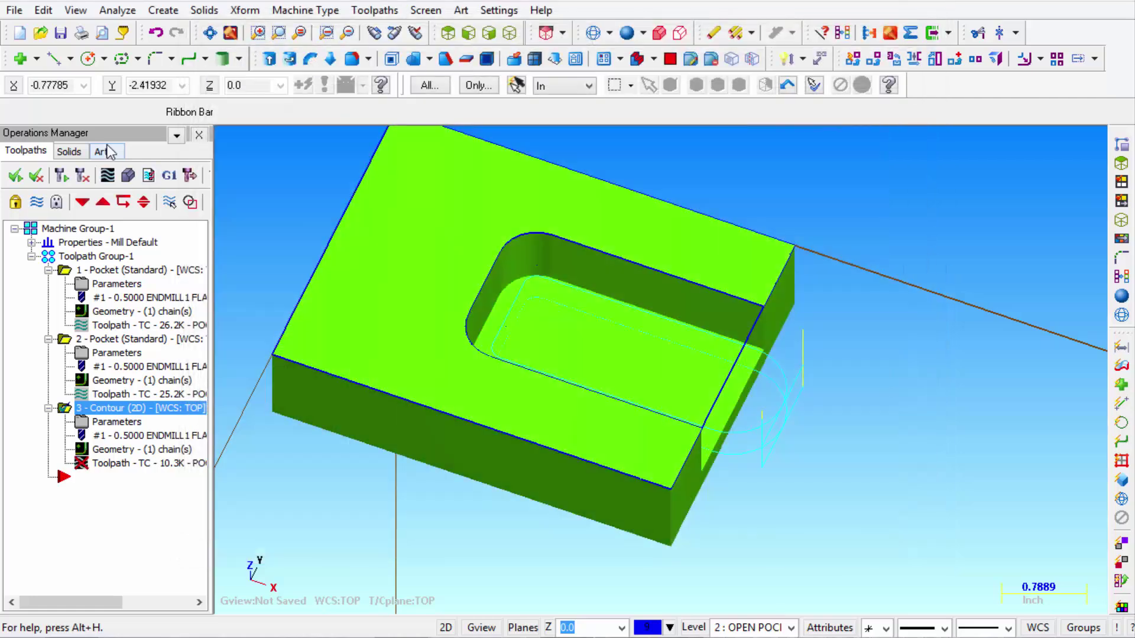
pyautogui.click(85, 182)
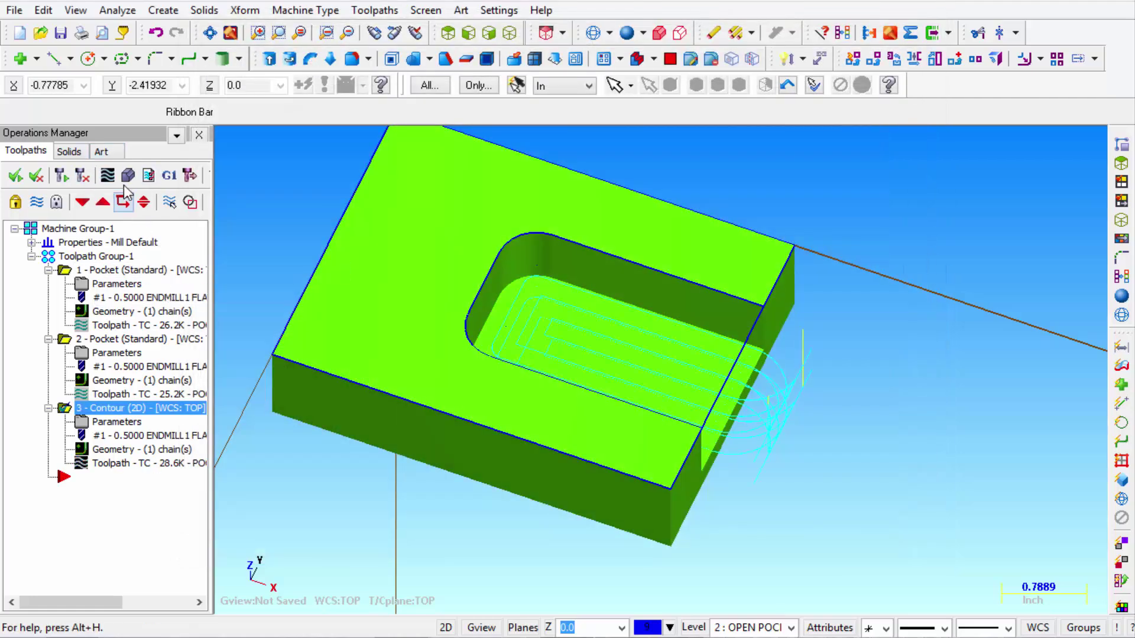
pyautogui.click(108, 177)
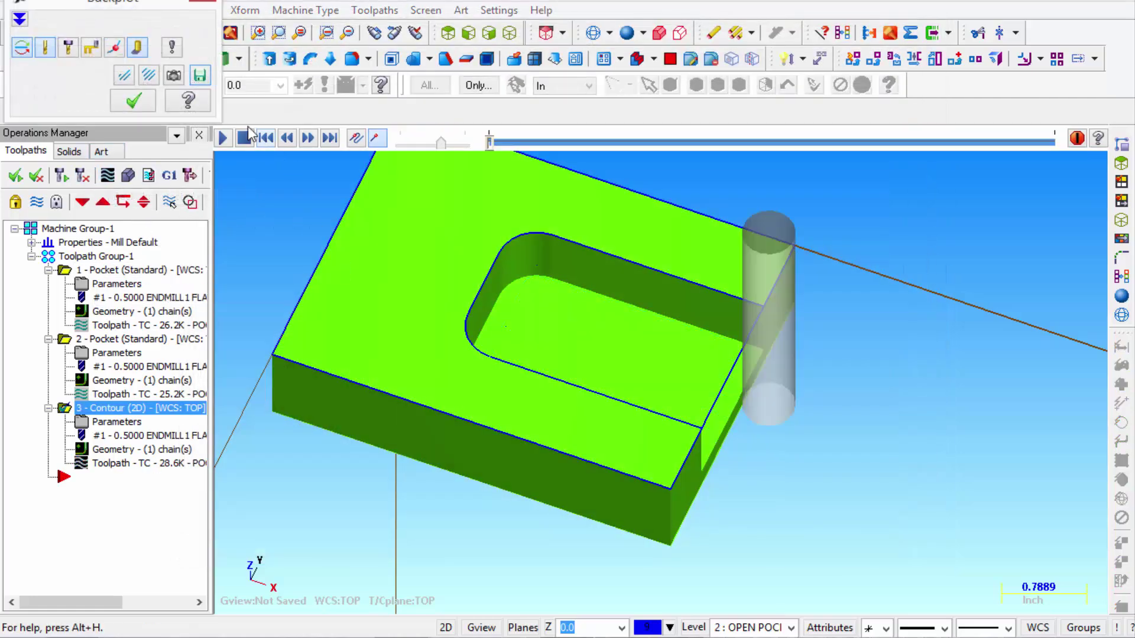
pyautogui.click(223, 139)
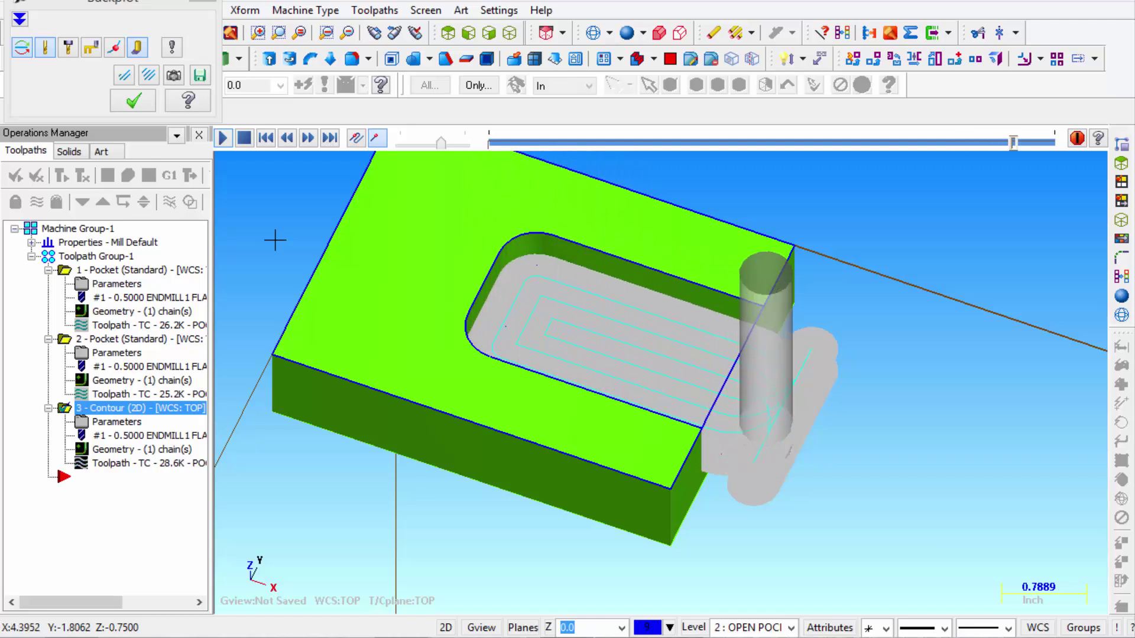
# Step: Close the backplot and set one 0.02 finish pass in Multi Passes, at final depth only
pyautogui.click(135, 104)
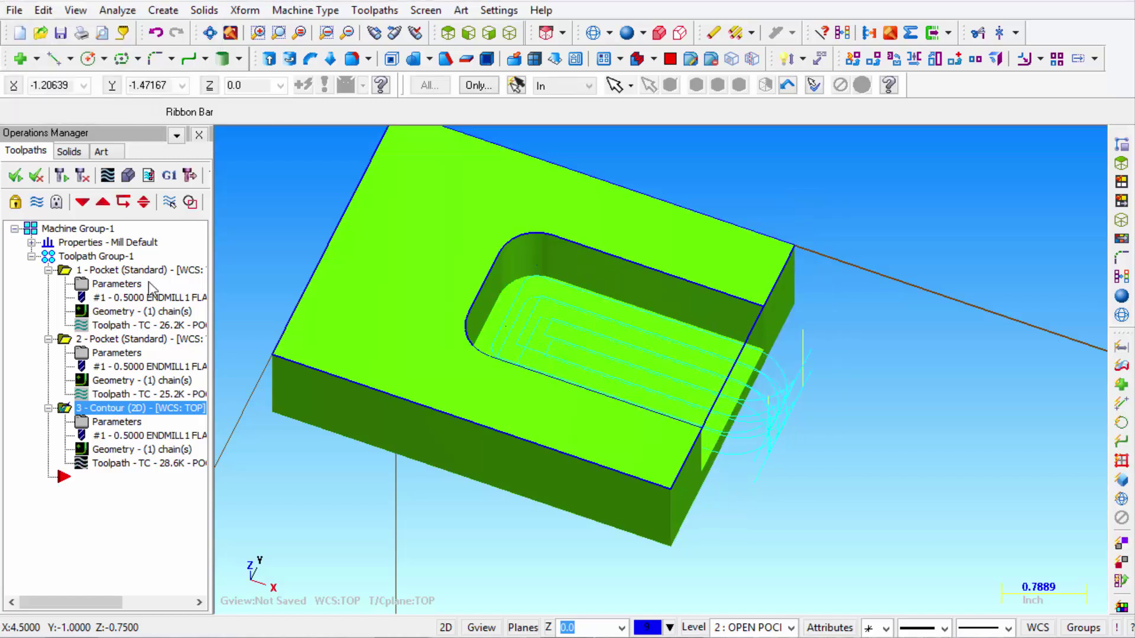
pyautogui.click(116, 422)
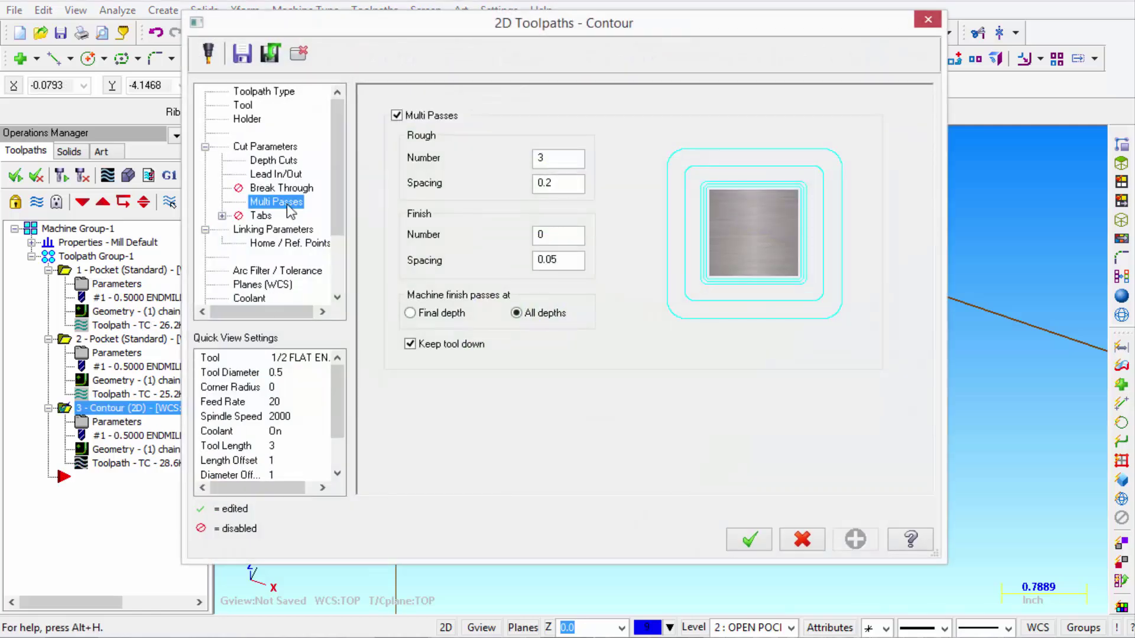
pyautogui.doubleClick(549, 236)
pyautogui.write('1')
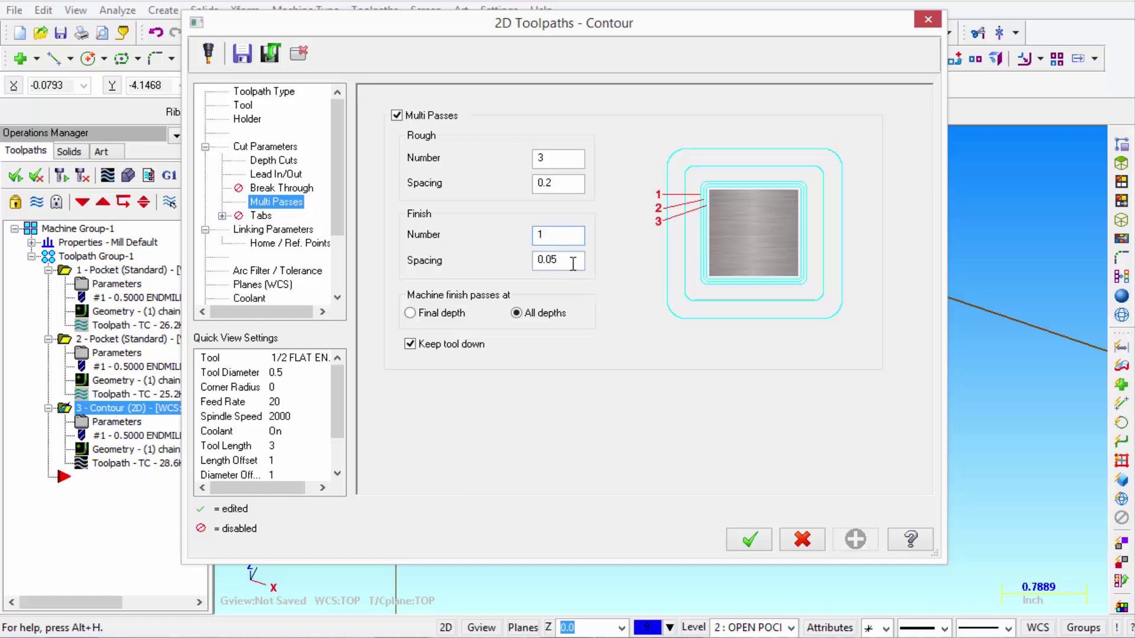
pyautogui.press('Tab')
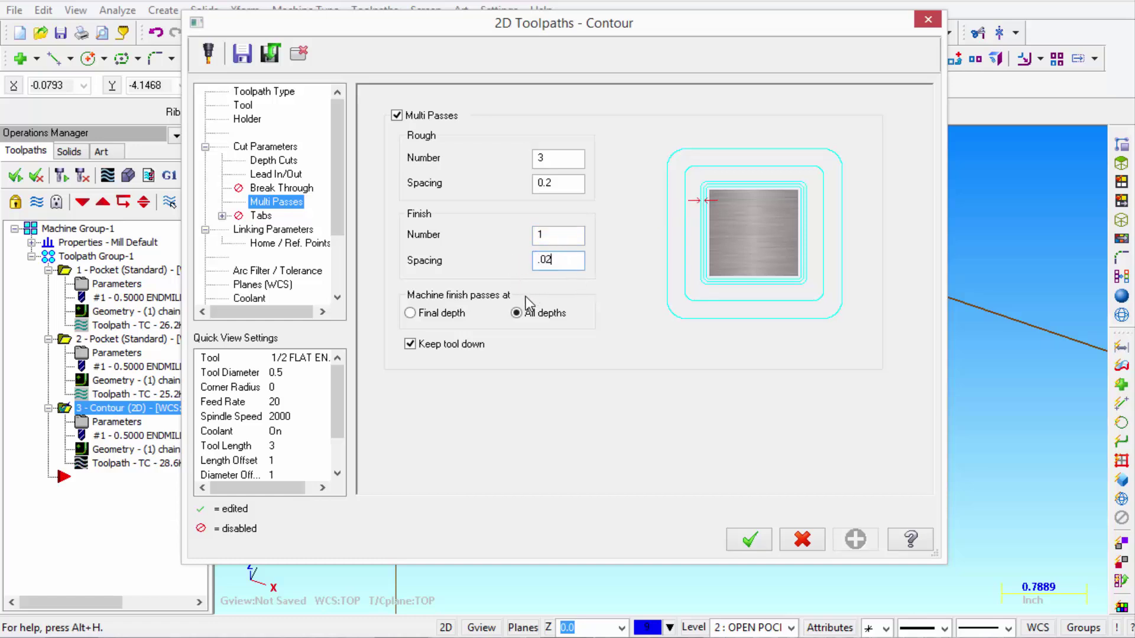
pyautogui.click(411, 314)
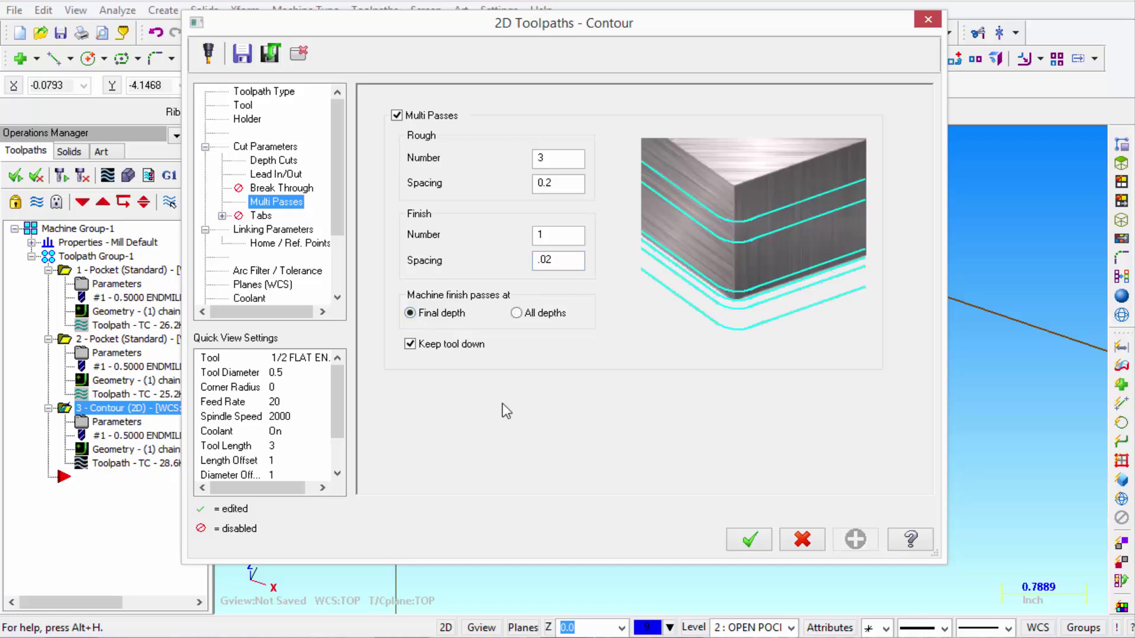
# Step: In Depth Cuts, set one finish cut with a 0.02 finish step
pyautogui.click(281, 162)
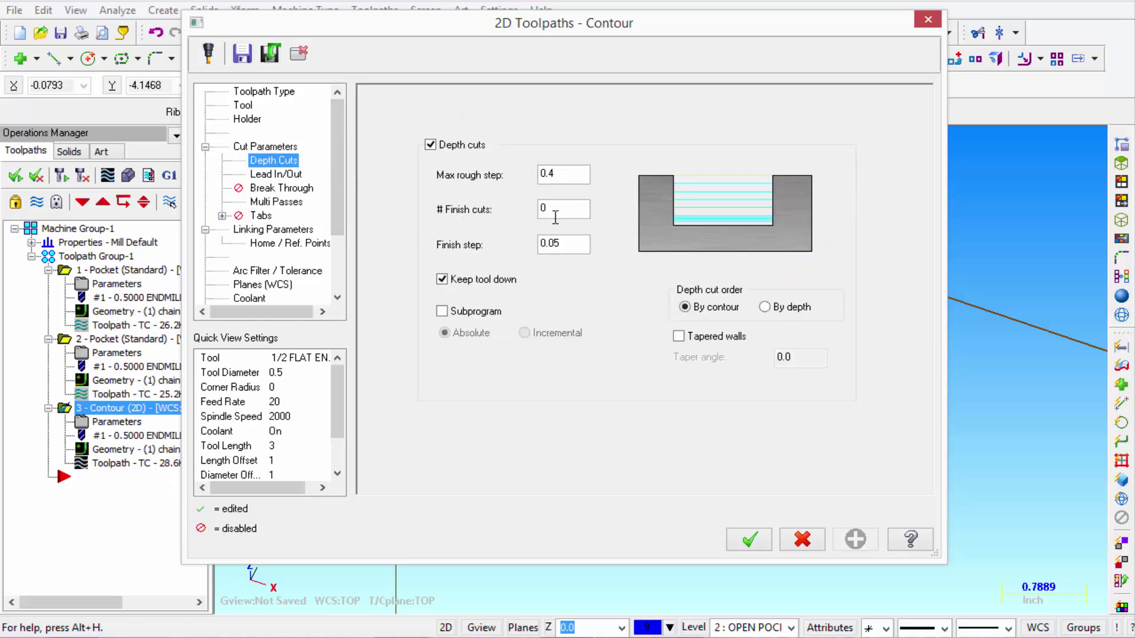
pyautogui.doubleClick(556, 216)
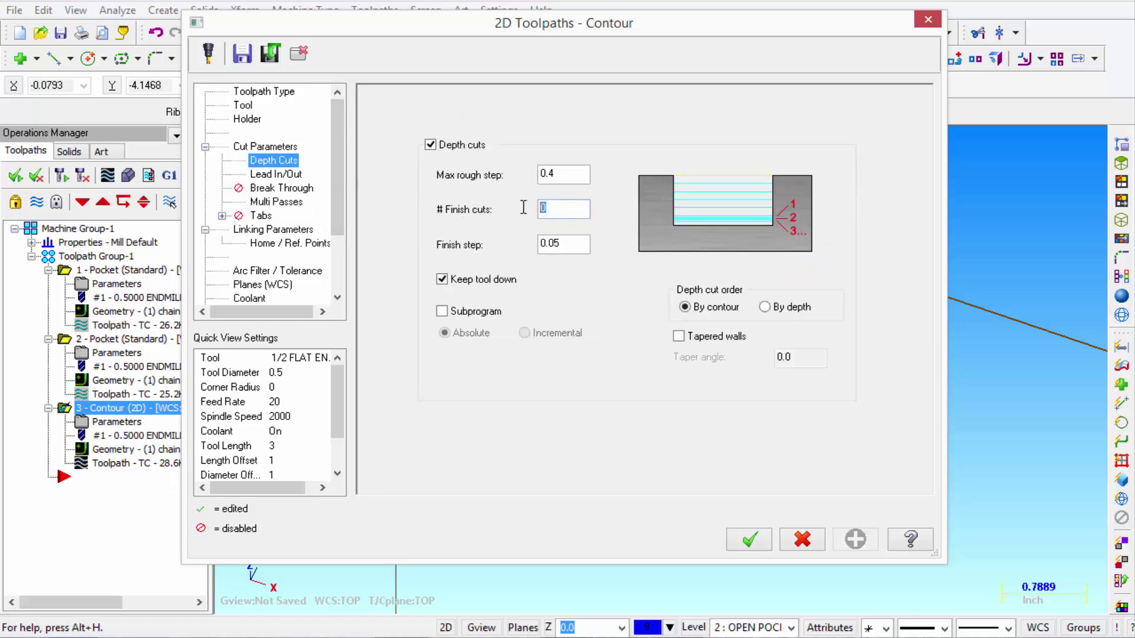
pyautogui.doubleClick(570, 252)
pyautogui.write('.02')
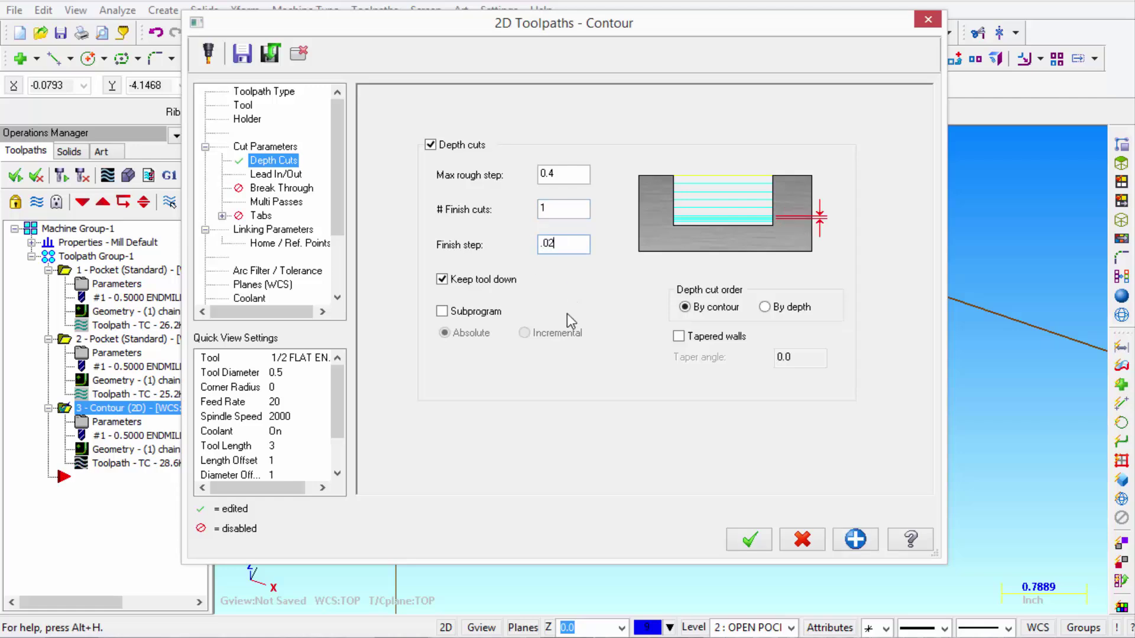
# Step: Accept the Contour settings, play its backplot around the open pocket wall, then close it
pyautogui.click(748, 539)
pyautogui.click(107, 176)
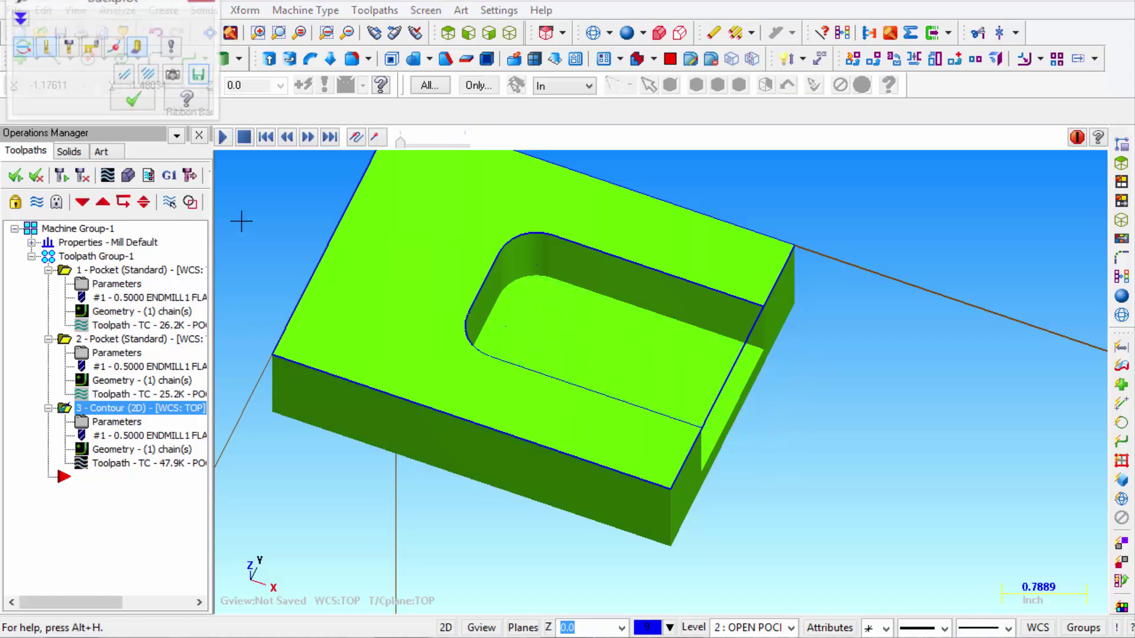
pyautogui.click(224, 137)
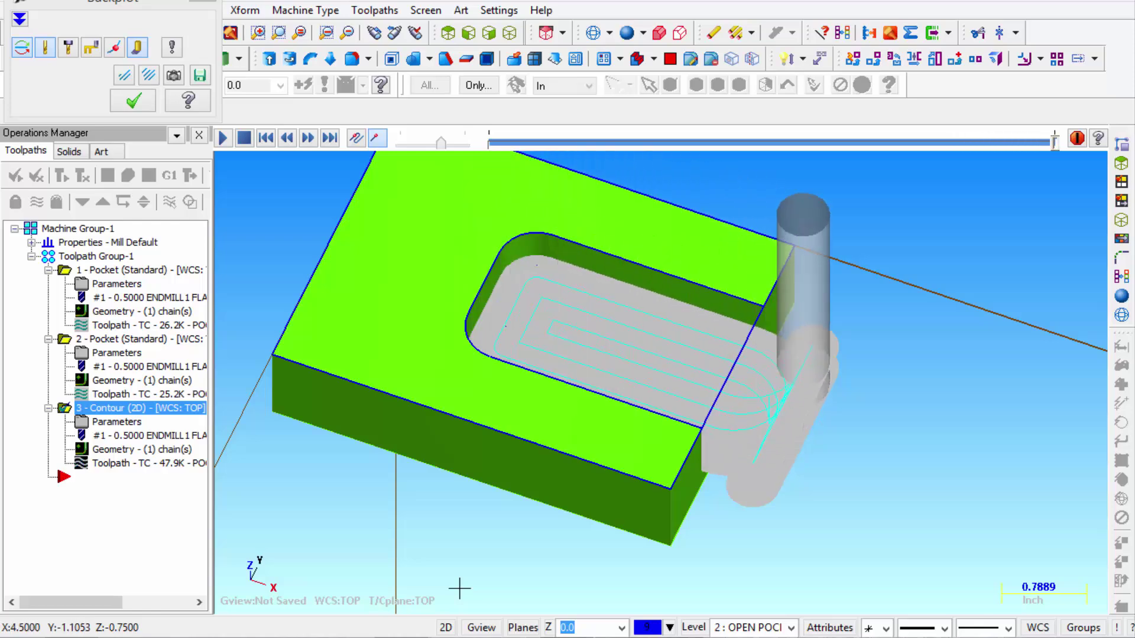
pyautogui.press('Escape')
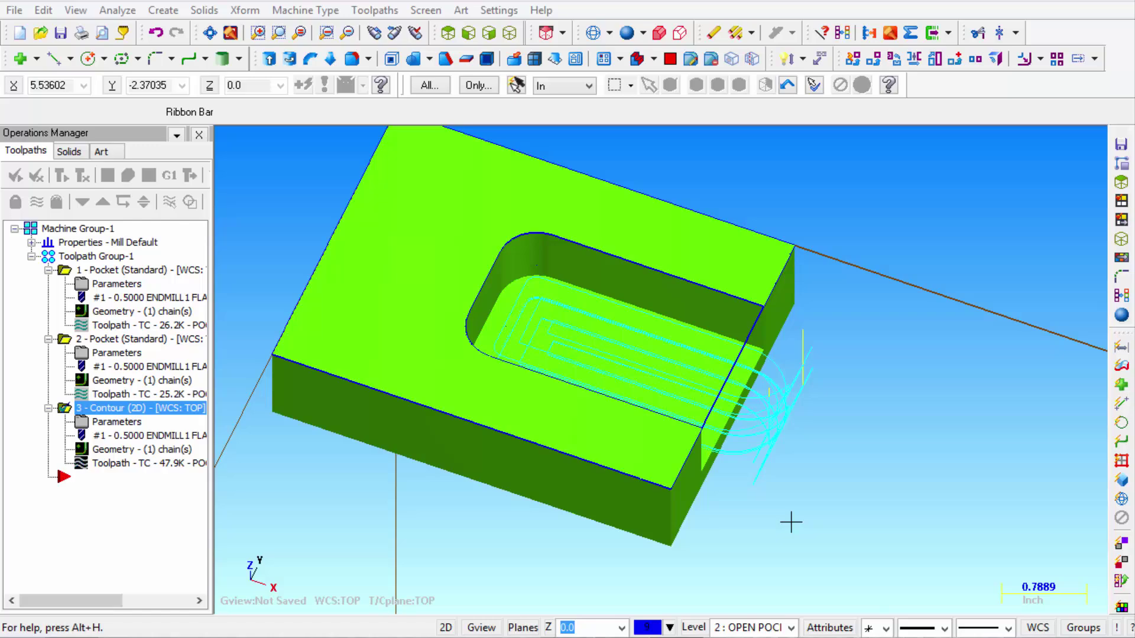
# Step: Set perpendicular entry and exit leads 0.1 long with a zero arc radius
pyautogui.click(126, 424)
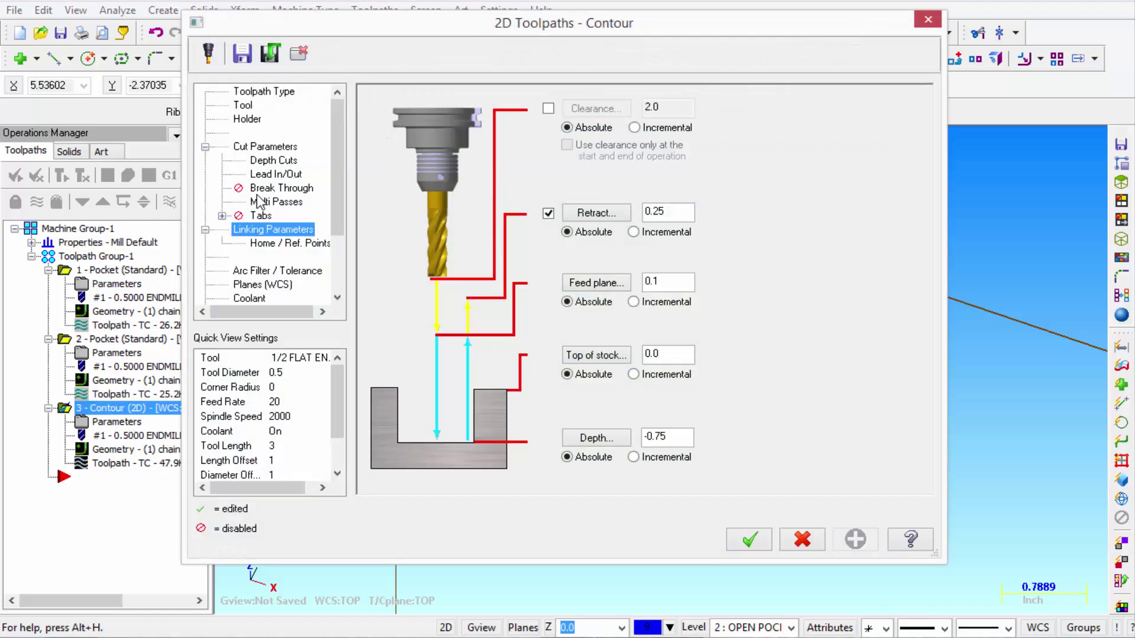
pyautogui.click(274, 174)
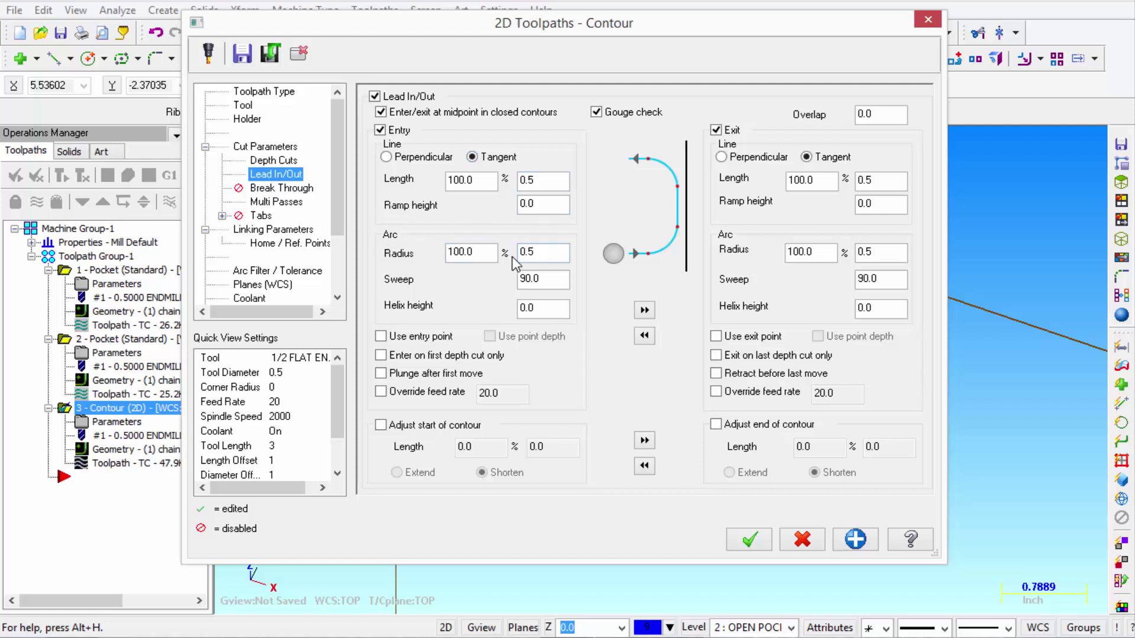
pyautogui.click(542, 278)
pyautogui.click(811, 183)
pyautogui.click(387, 158)
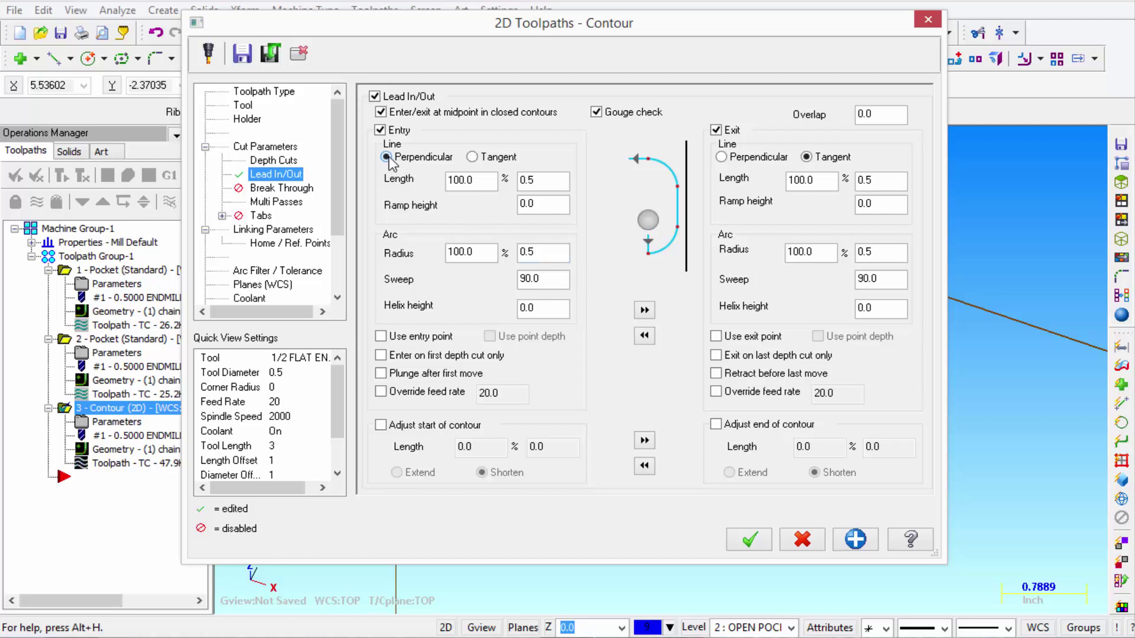
pyautogui.moveTo(545, 181); pyautogui.dragTo(485, 181)
pyautogui.write('.1')
pyautogui.click(542, 253)
pyautogui.press('BackSpace')
pyautogui.press('BackSpace')
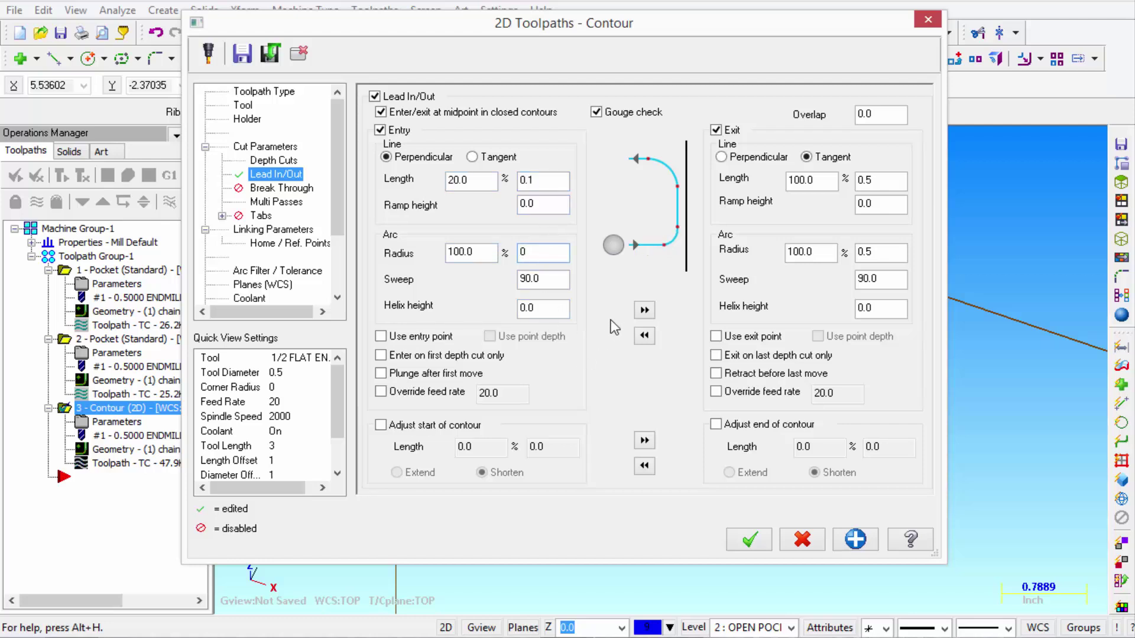
pyautogui.click(645, 311)
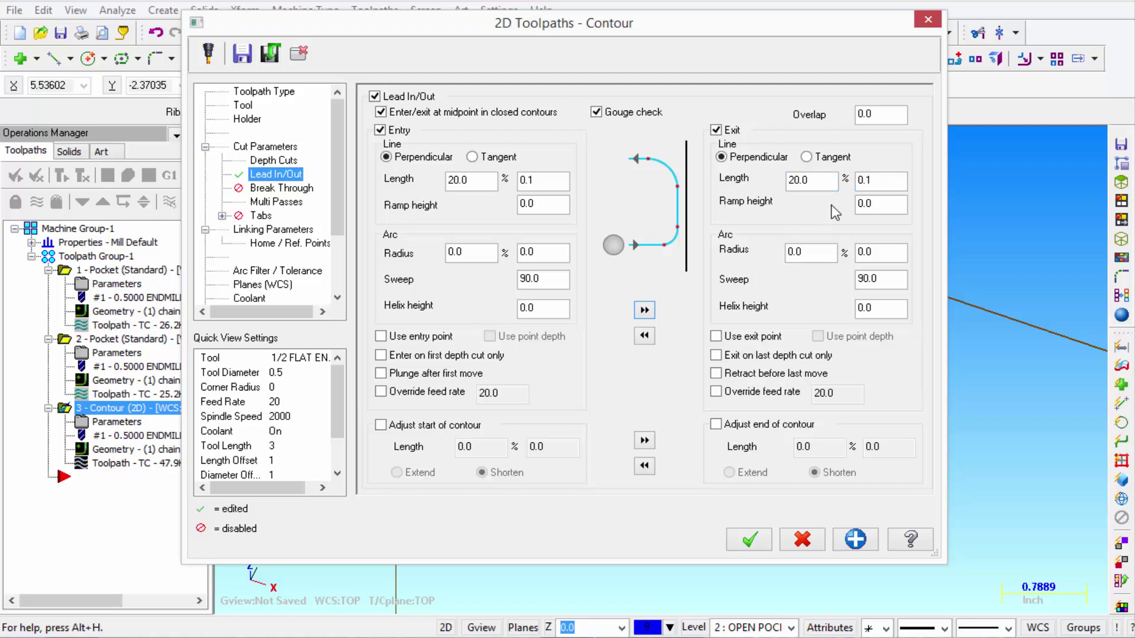
# Step: Turn on Adjust start of contour, extend it by 0.375, and copy that to the end
pyautogui.click(381, 425)
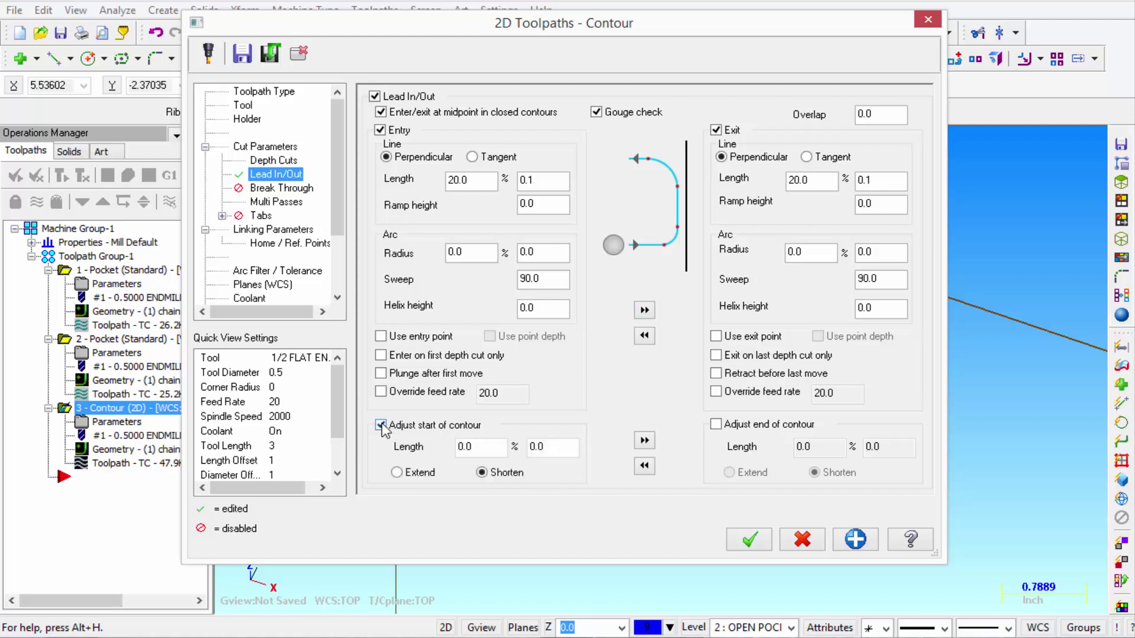
pyautogui.click(396, 472)
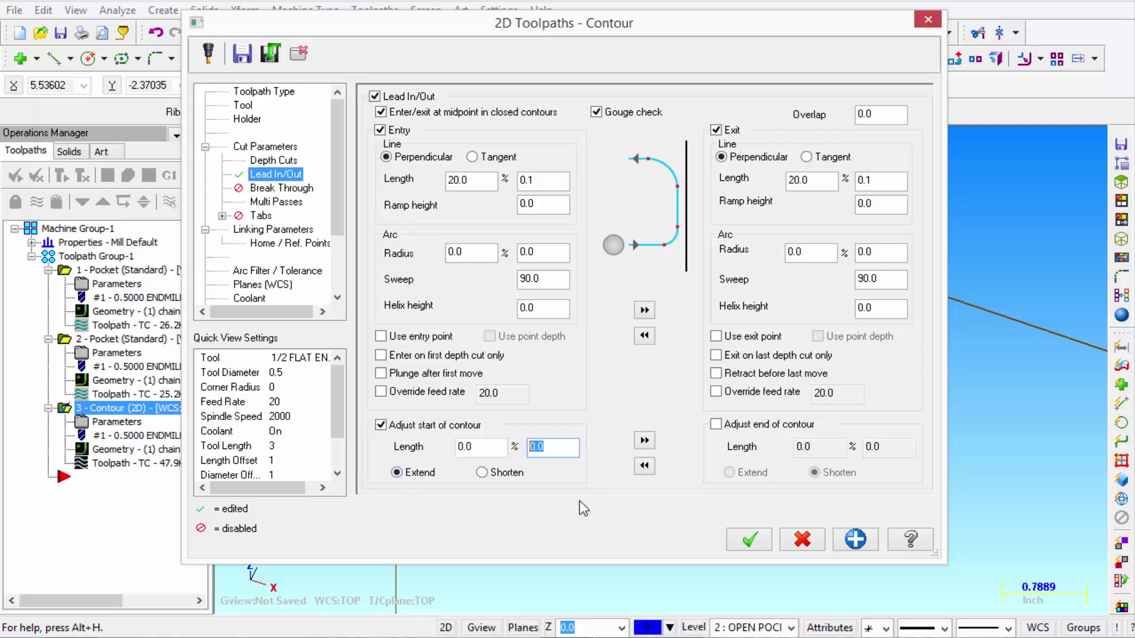
pyautogui.write('.375')
pyautogui.click(644, 440)
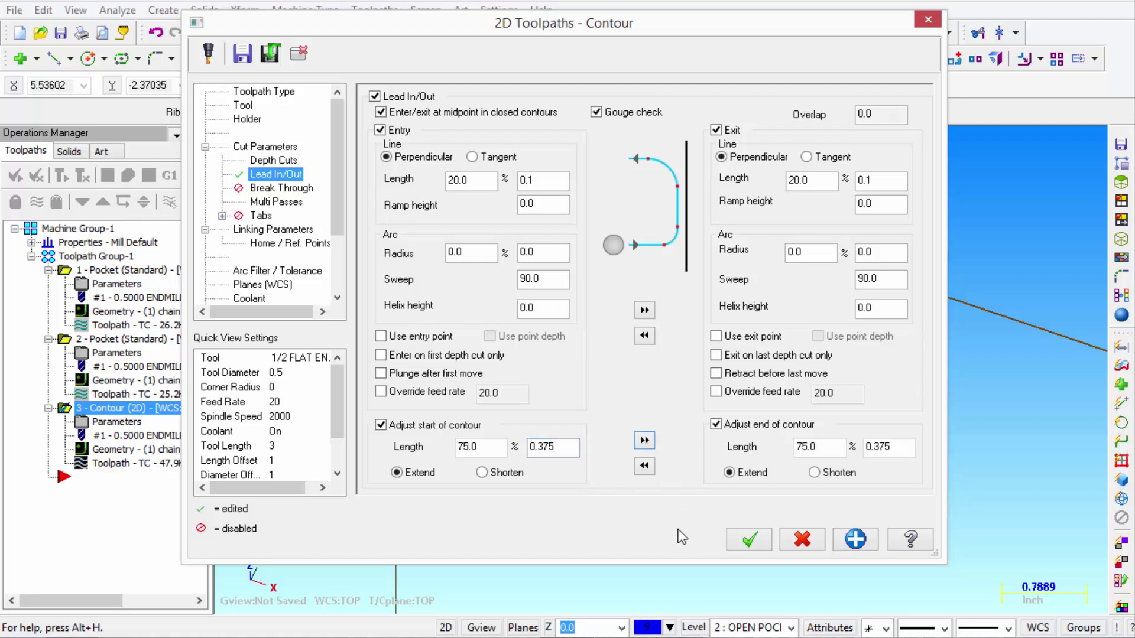
pyautogui.click(909, 444)
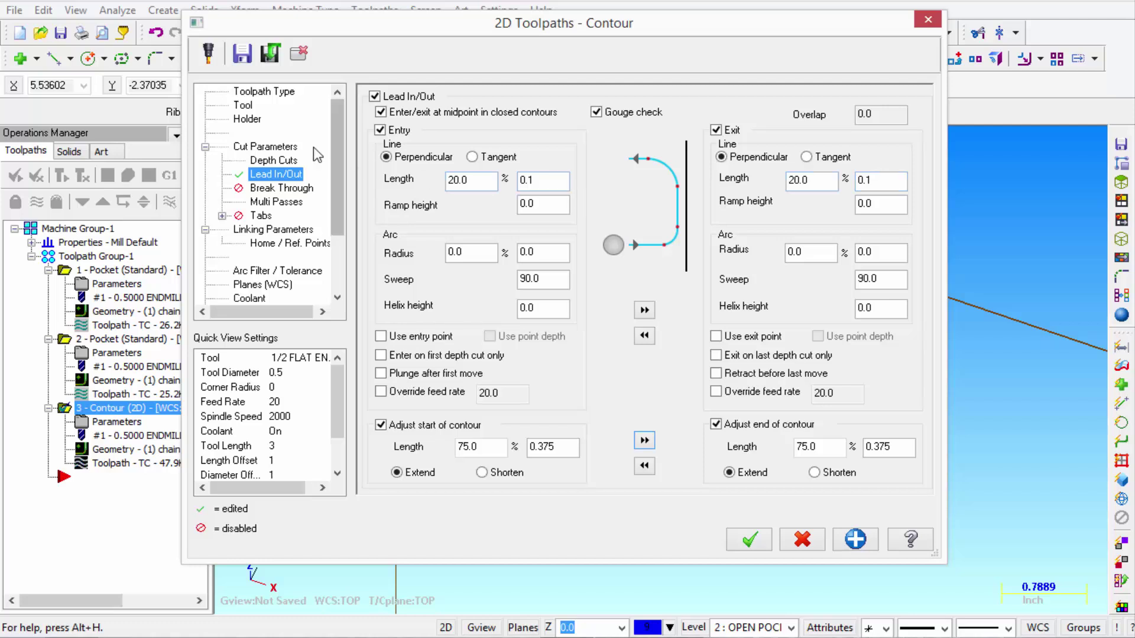
# Step: Set cutter compensation type to Wear, recheck Lead In/Out, and accept the Contour parameters
pyautogui.click(278, 147)
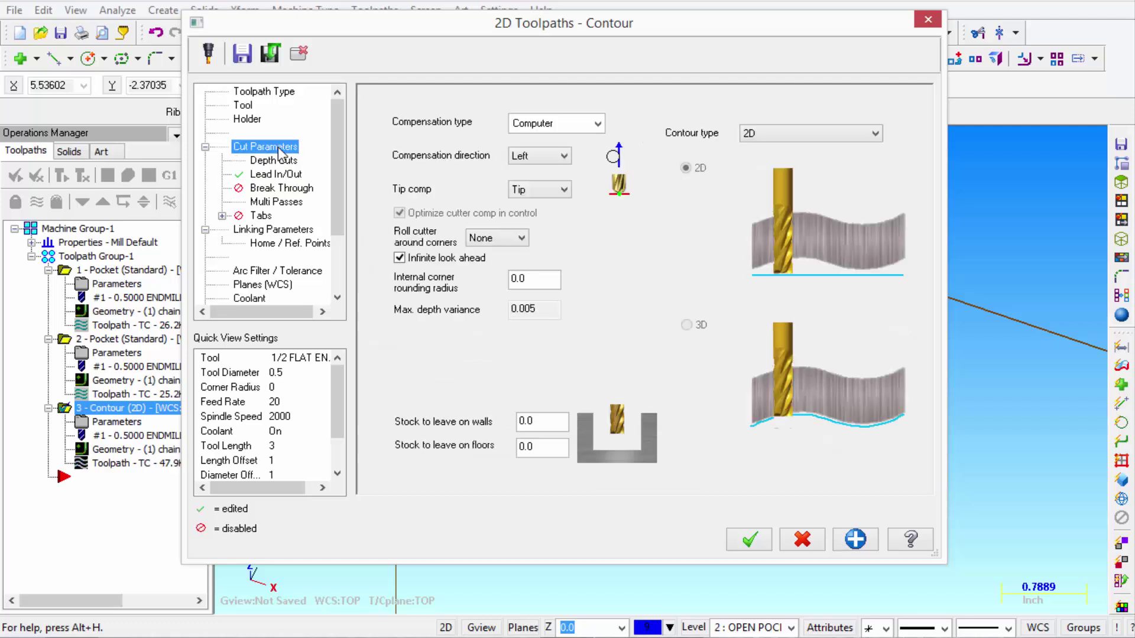
pyautogui.click(598, 124)
pyautogui.click(562, 168)
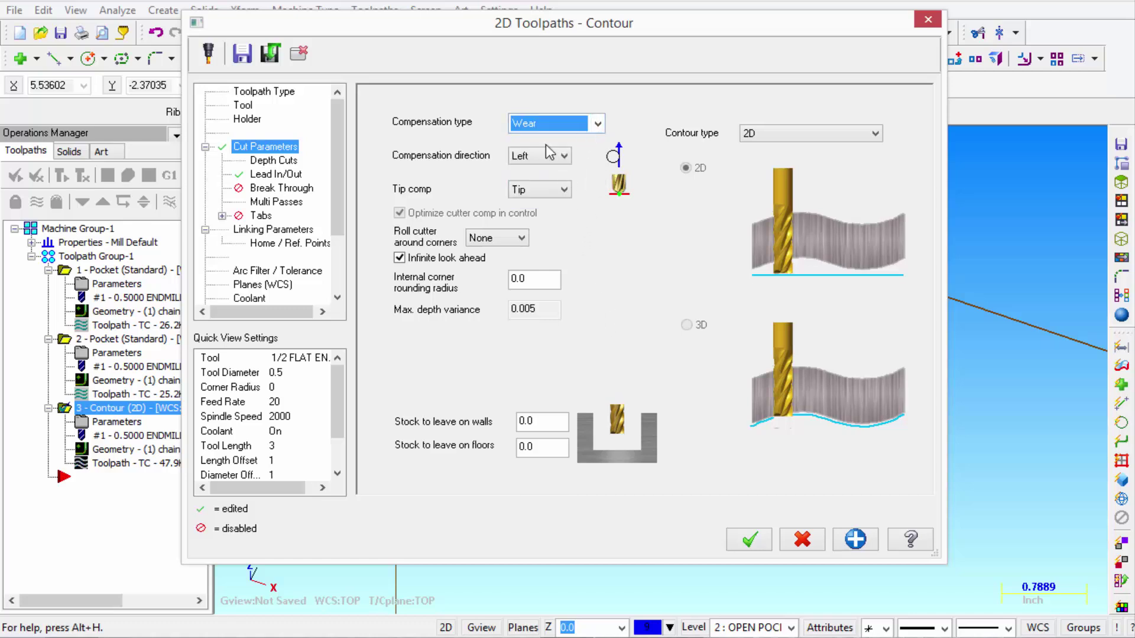
pyautogui.click(278, 174)
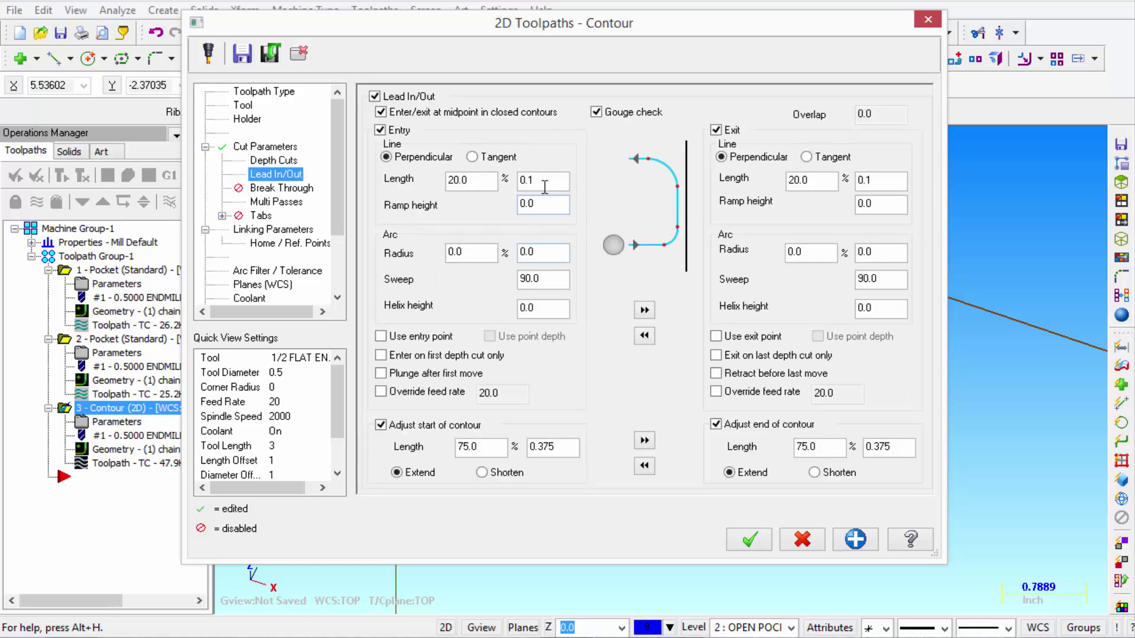
pyautogui.click(535, 179)
pyautogui.click(536, 205)
pyautogui.click(750, 540)
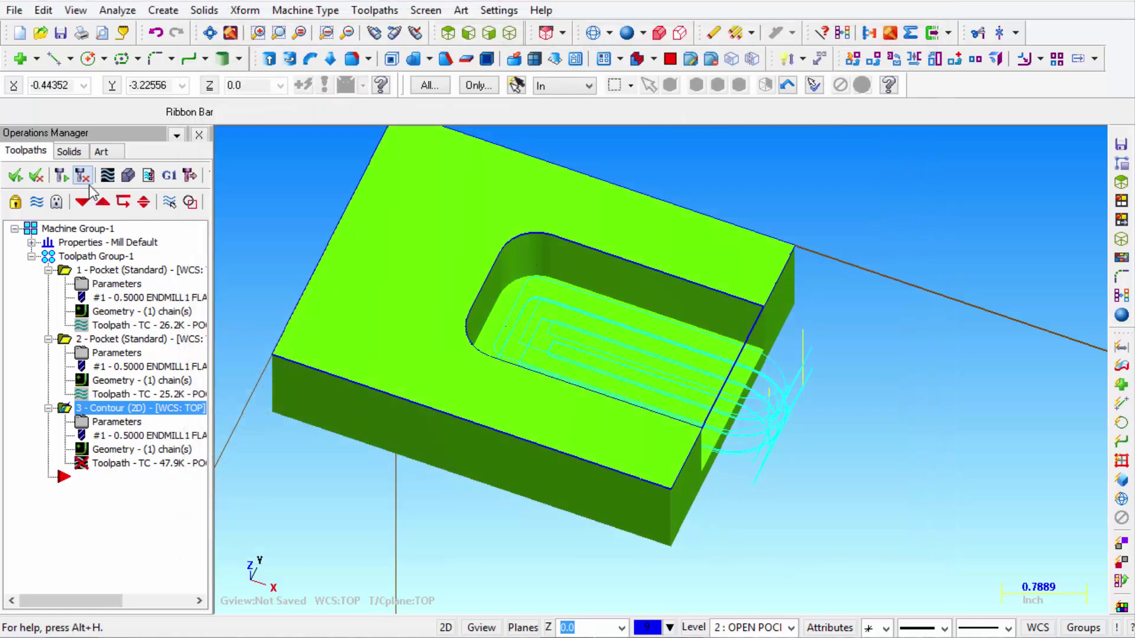
# Step: Regenerate the contour, view the part from Top zoomed in, and play its backplot
pyautogui.click(87, 183)
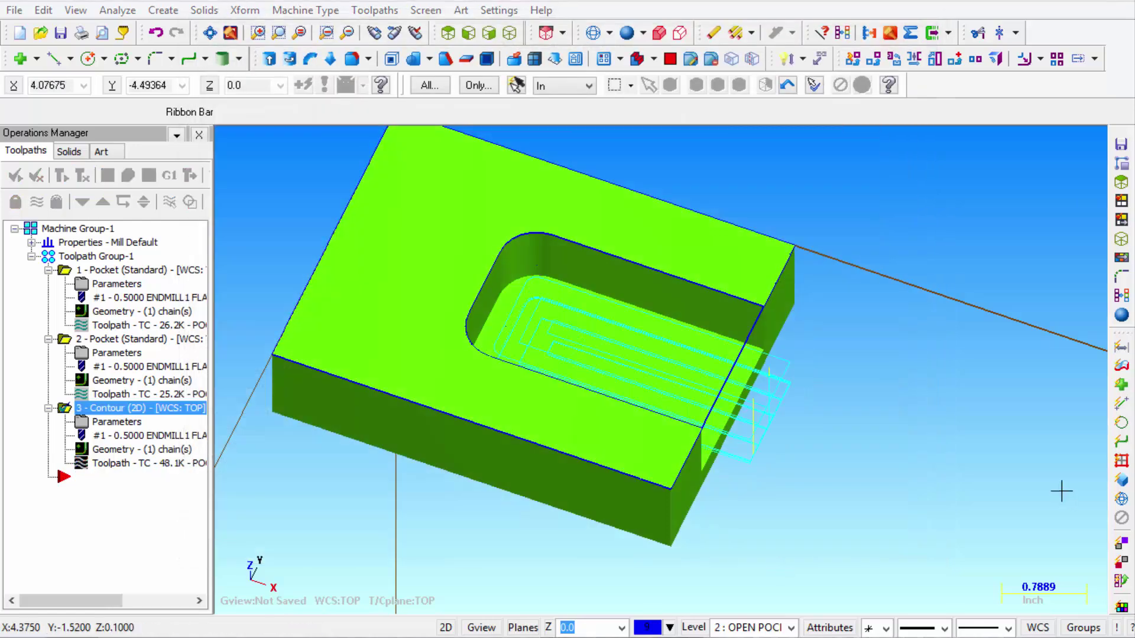
pyautogui.click(448, 32)
pyautogui.scroll(-3, 573, 520)
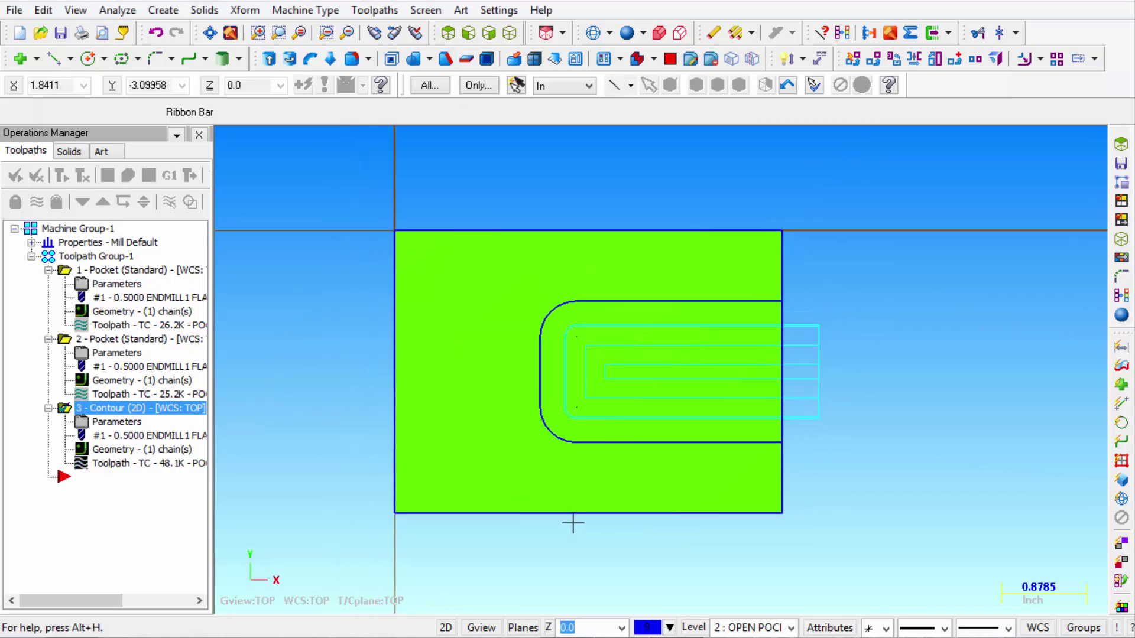
pyautogui.scroll(-1, 573, 520)
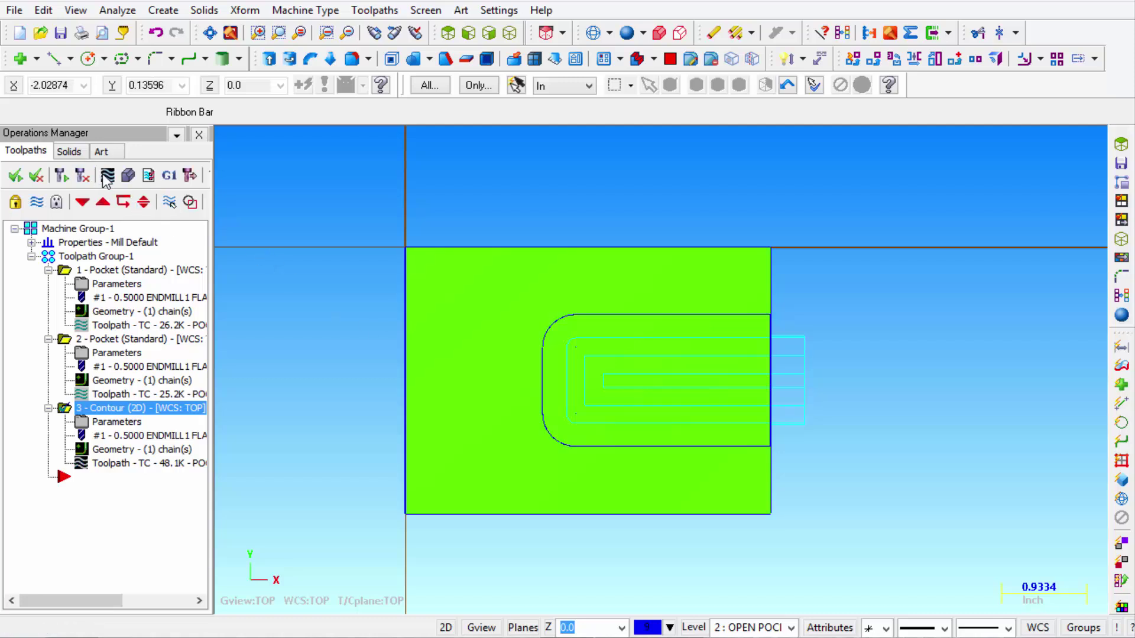
pyautogui.click(107, 176)
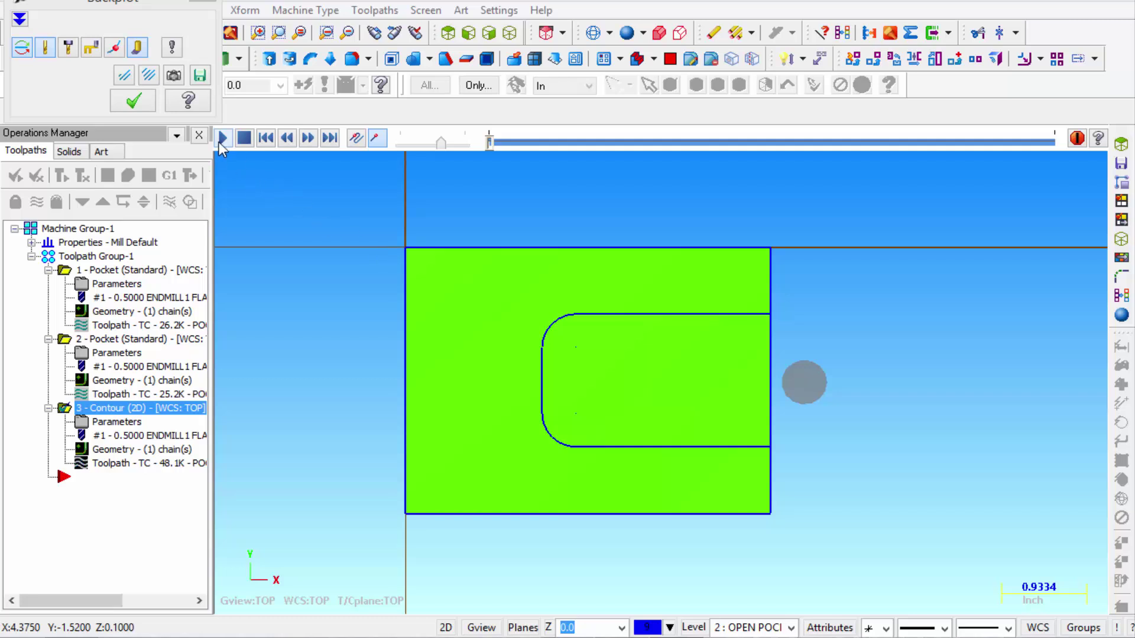
pyautogui.click(222, 139)
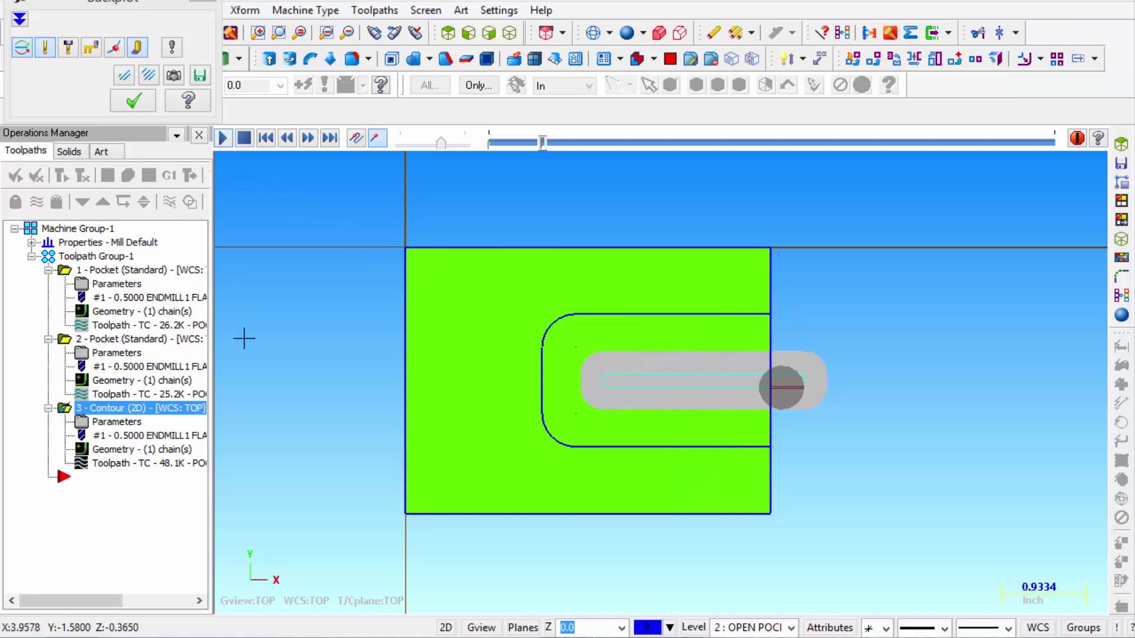